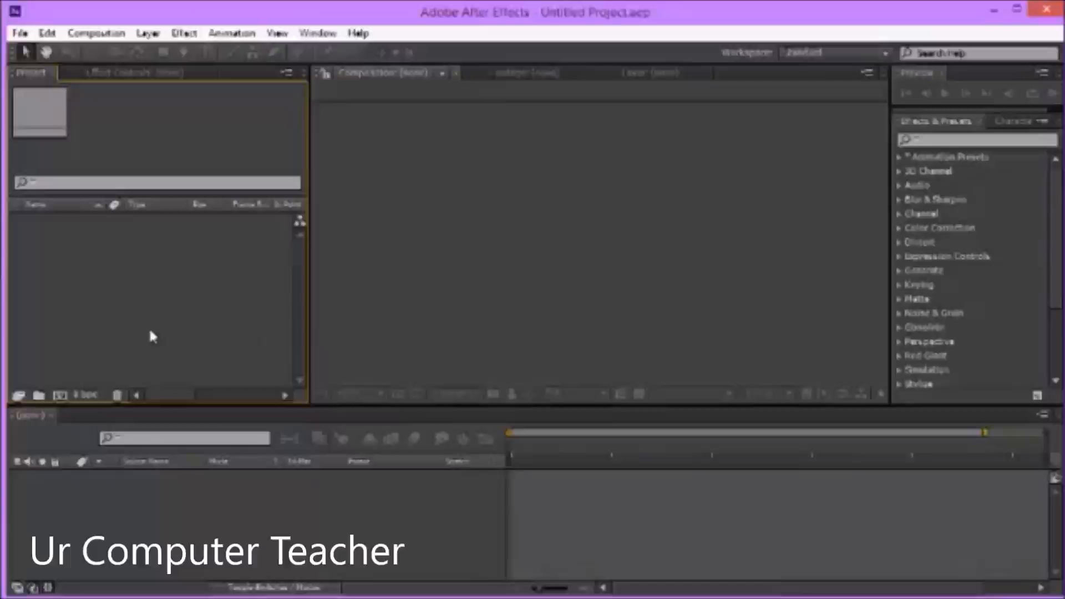
# Create a new composition named Main, keeping the other default settings.
pyautogui.hotkey('ctrl', 'n')
pyautogui.write('Main')
pyautogui.press('Return')
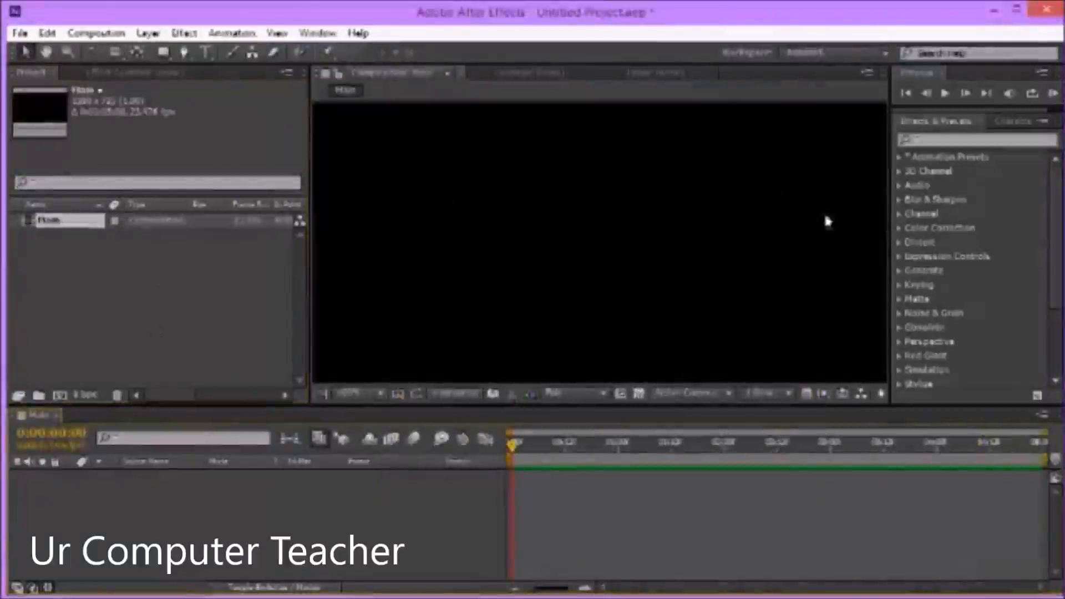
# Look through the Animation Presets category and its Presets subfolders, and collapse them again.
pyautogui.click(929, 124)
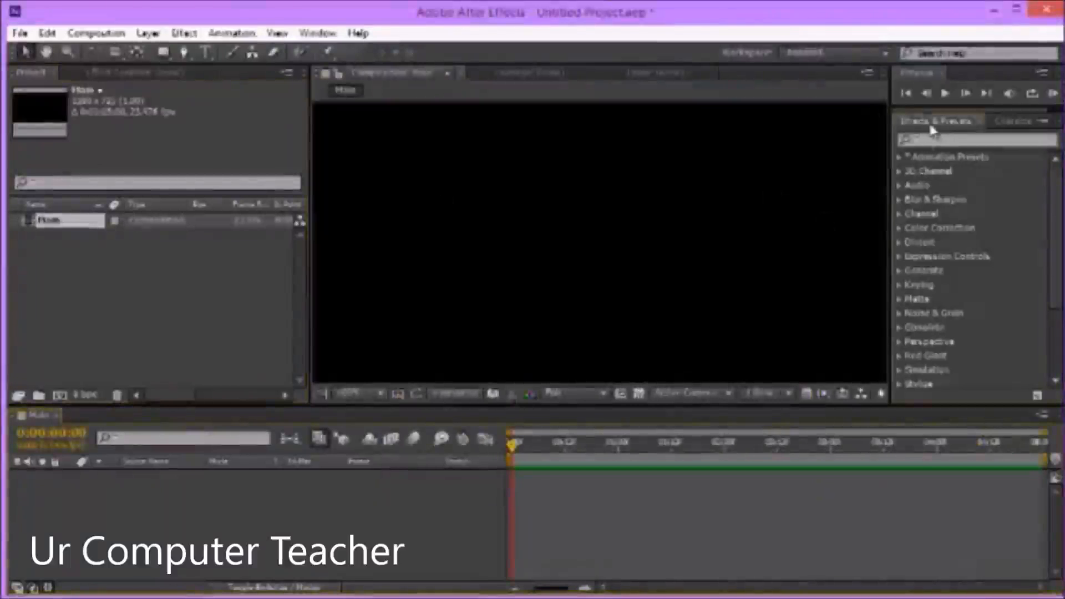
pyautogui.click(897, 158)
pyautogui.click(897, 159)
pyautogui.click(898, 161)
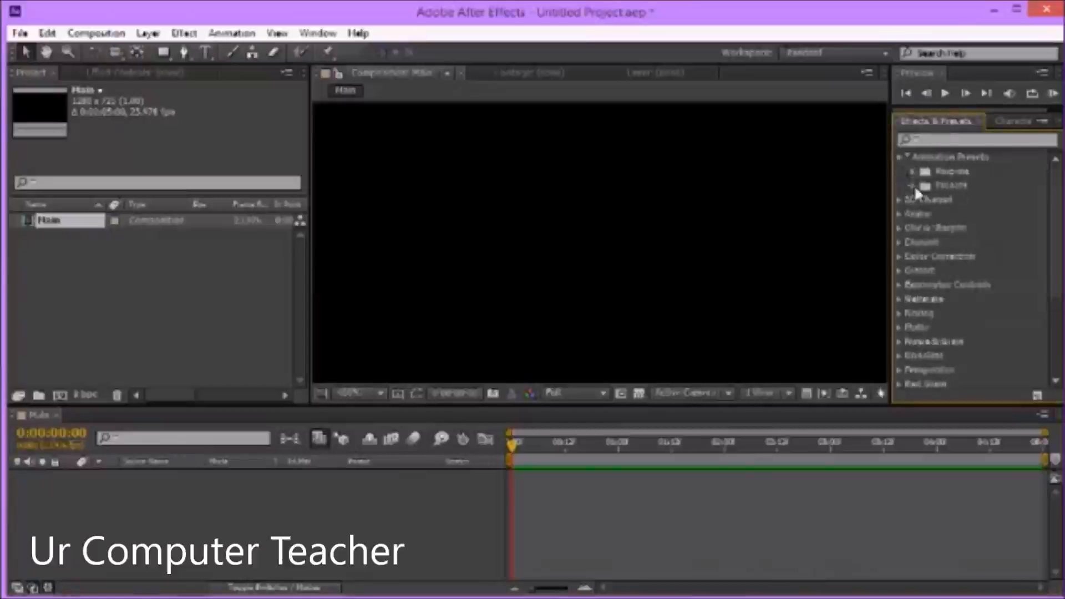
pyautogui.click(913, 186)
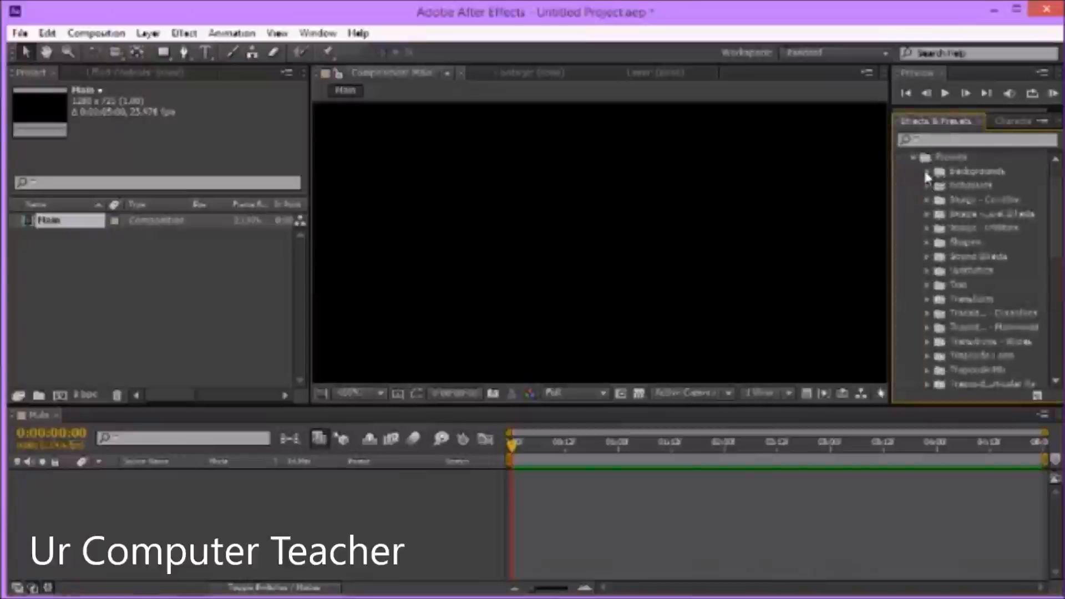
pyautogui.click(925, 171)
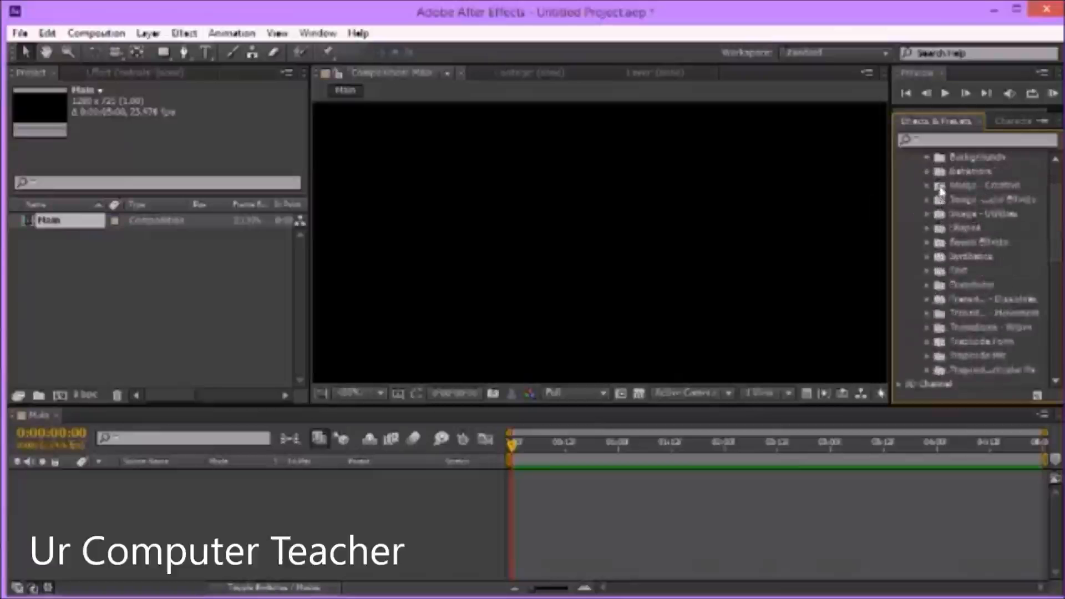
pyautogui.scroll(1, 943, 210)
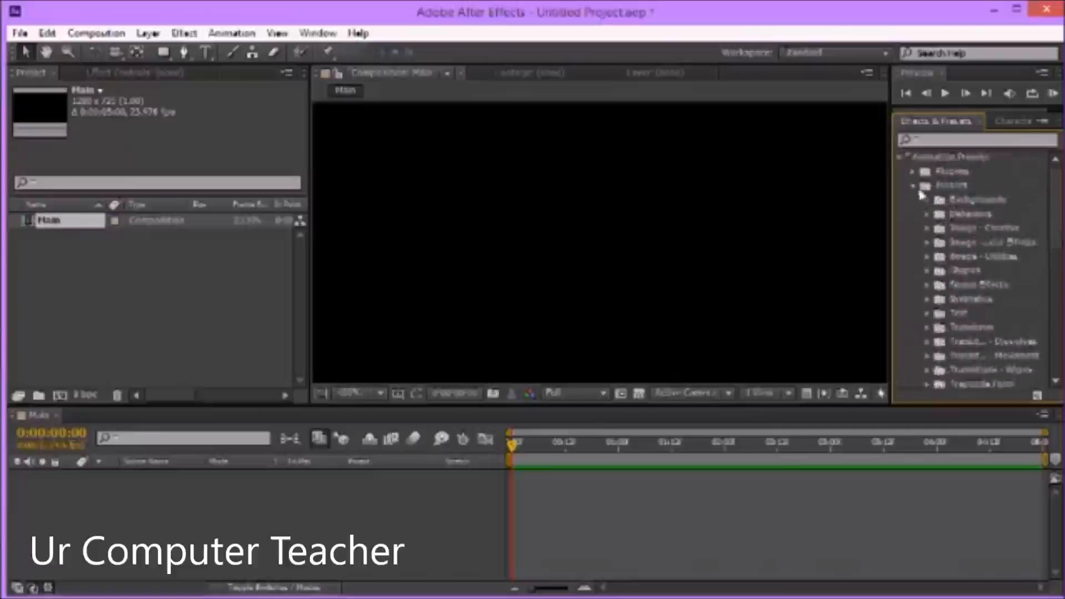
pyautogui.click(914, 185)
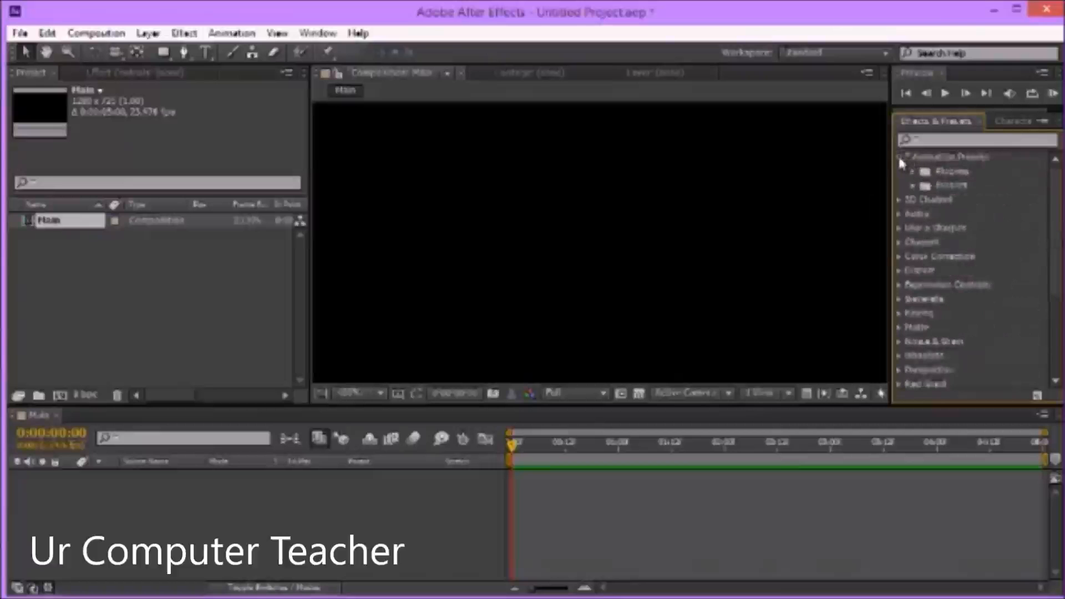
pyautogui.click(909, 157)
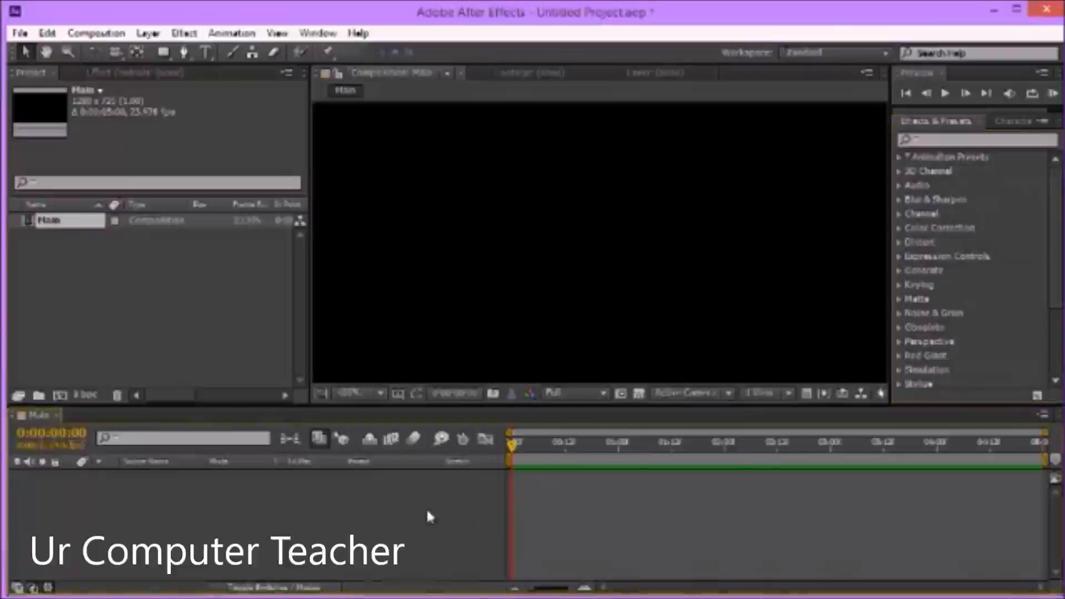
# Add a black solid named Noise at the composition's size.
pyautogui.hotkey('ctrl', 'y')
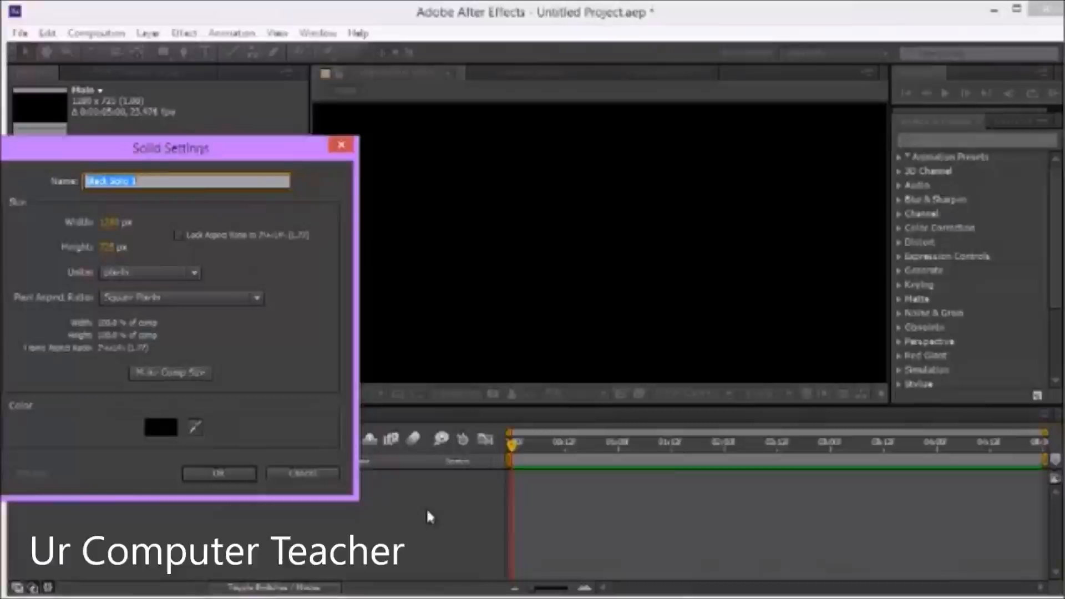
pyautogui.write('ba')
pyautogui.press('Return')
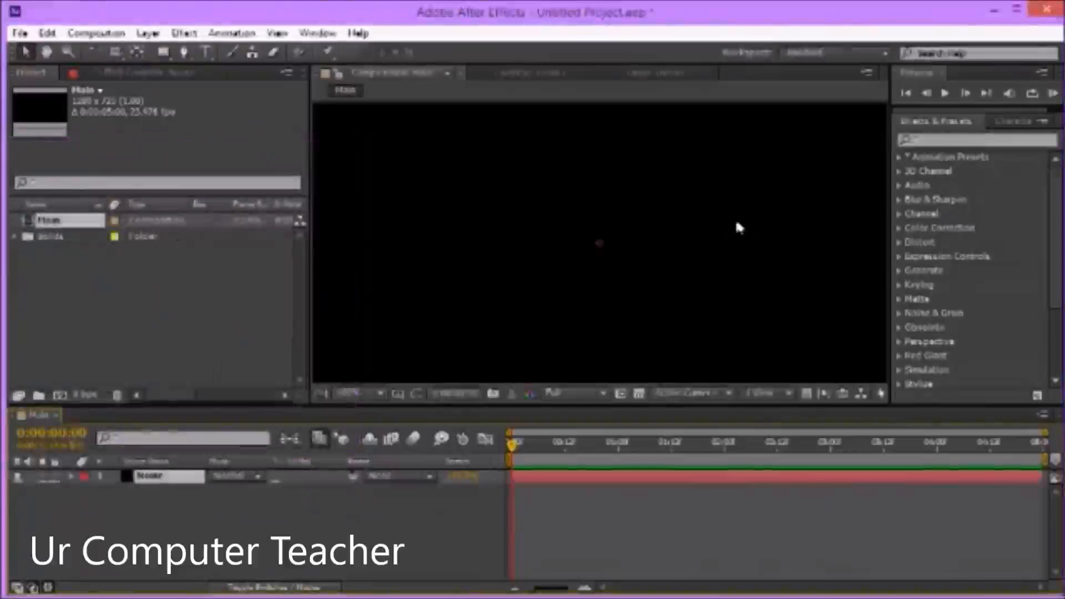
# Try the Fractal Noise effect on the Noise solid and remove it.
pyautogui.click(963, 139)
pyautogui.write('noise')
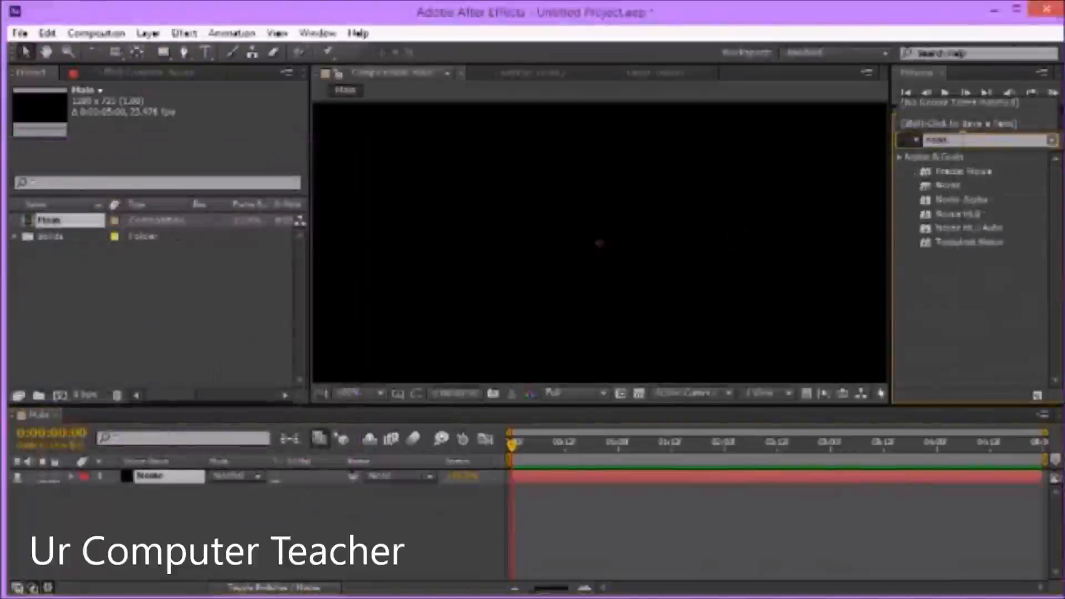
pyautogui.moveTo(963, 171); pyautogui.dragTo(662, 228)
pyautogui.scroll(-2, 517, 258)
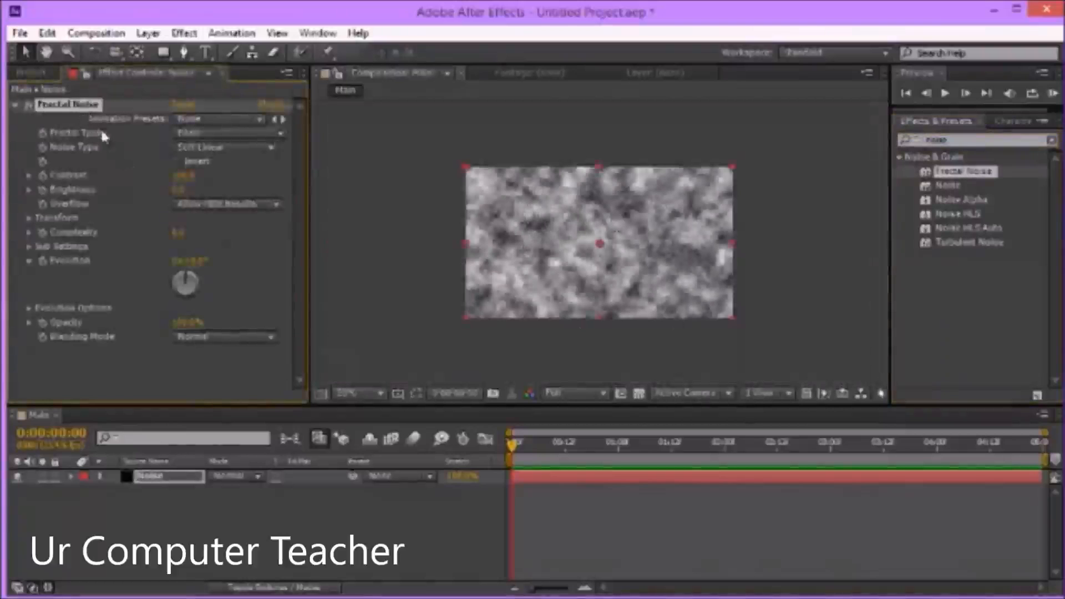
pyautogui.press('Delete')
# Apply the Ramp effect to the Noise solid and set its ramp shape to Radial Ramp.
pyautogui.write('ramp')
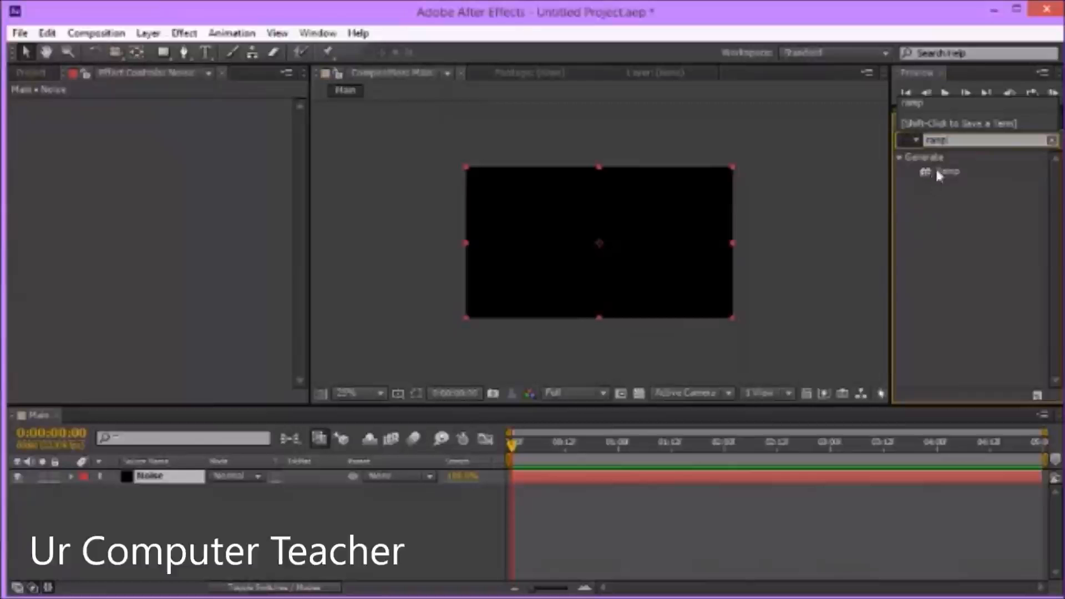
pyautogui.moveTo(935, 169); pyautogui.dragTo(677, 252)
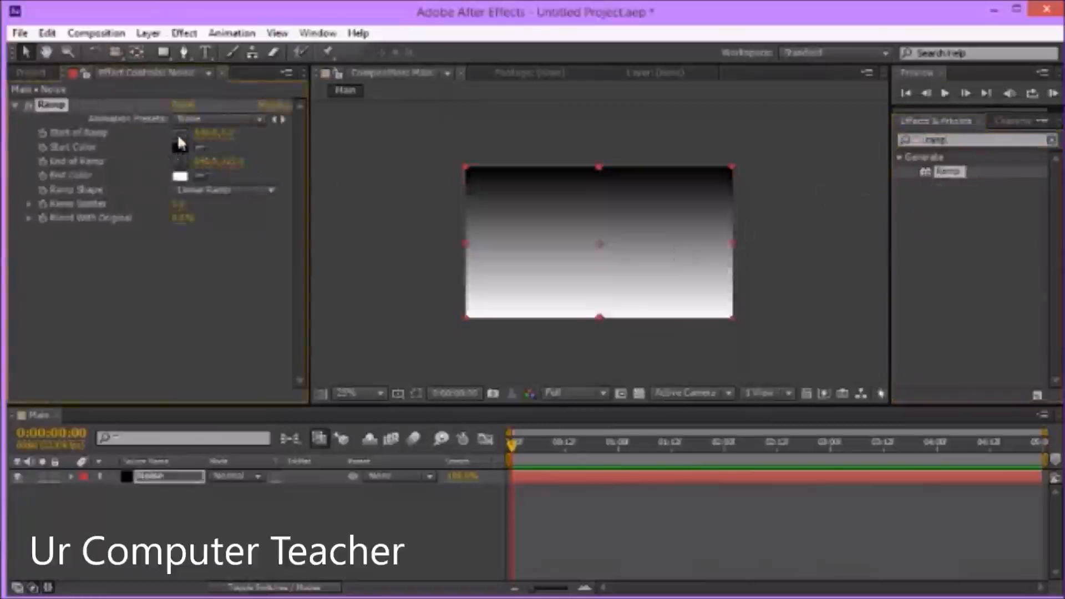
pyautogui.click(200, 190)
pyautogui.click(210, 226)
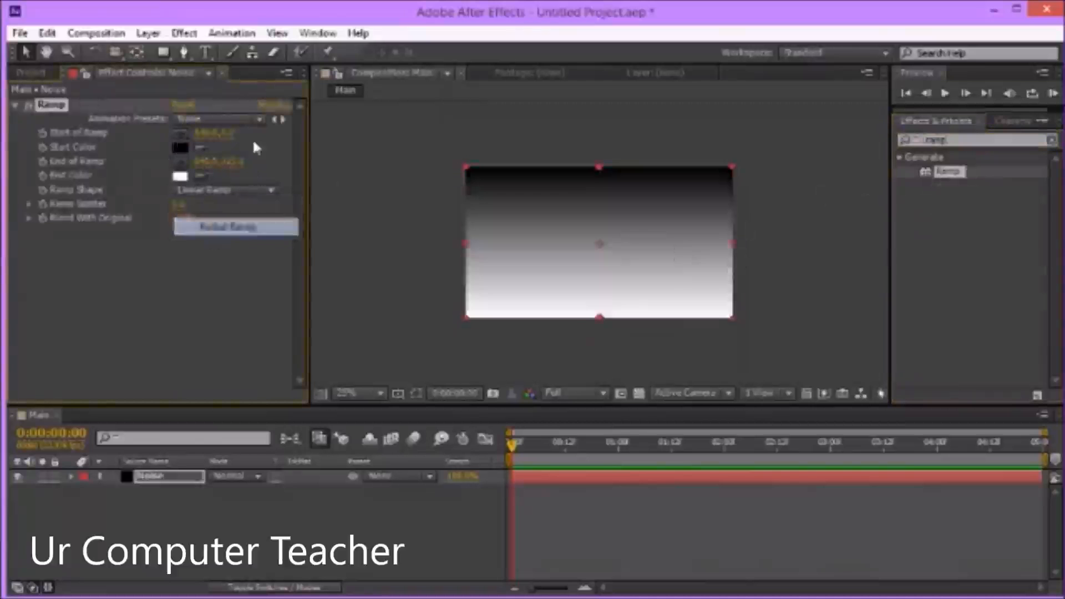
# Place the ramp's start point at the frame centre and move its end point well below the frame.
pyautogui.click(182, 133)
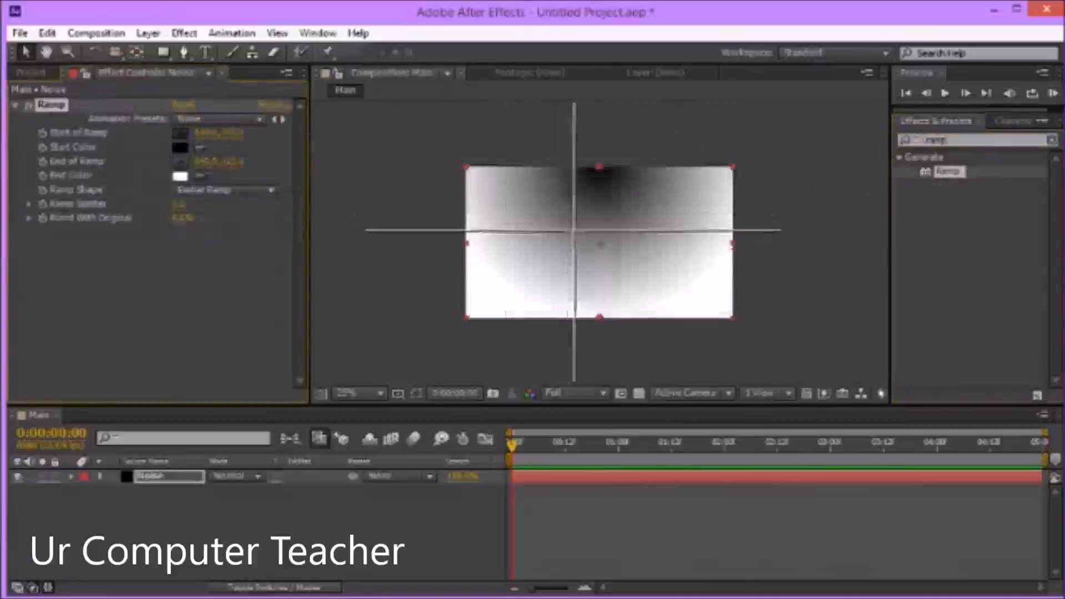
pyautogui.click(599, 243)
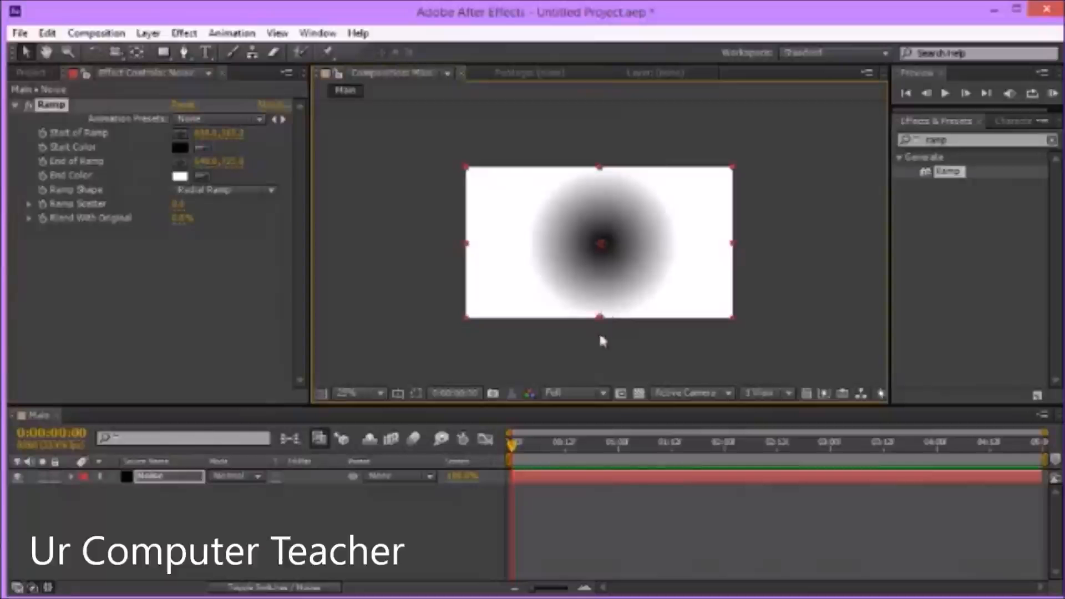
pyautogui.moveTo(600, 341); pyautogui.dragTo(609, 422)
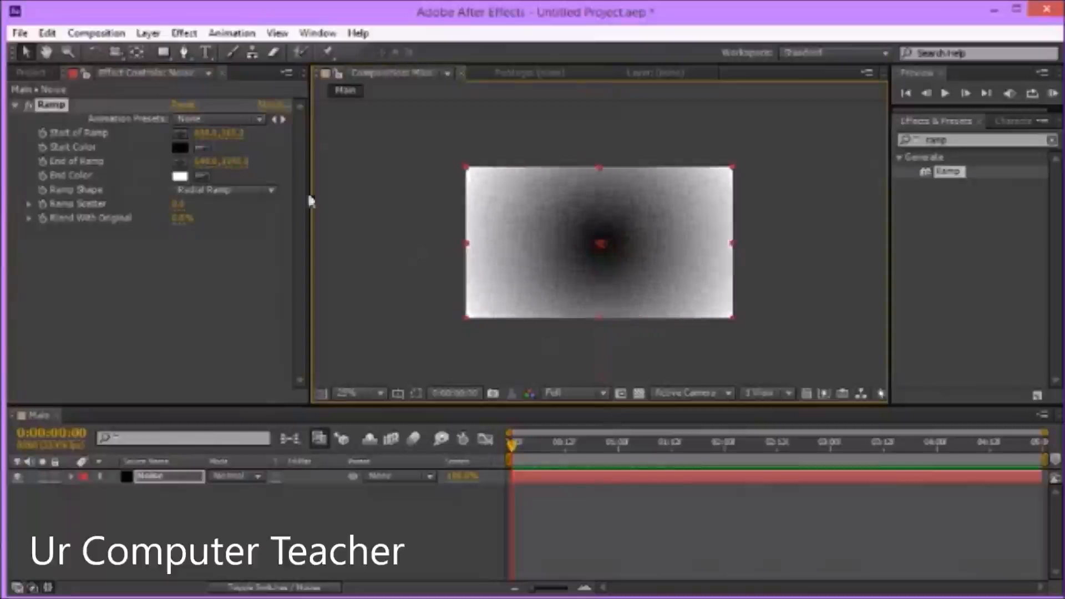
# Set the ramp's start color to a deep saturated blue.
pyautogui.click(179, 147)
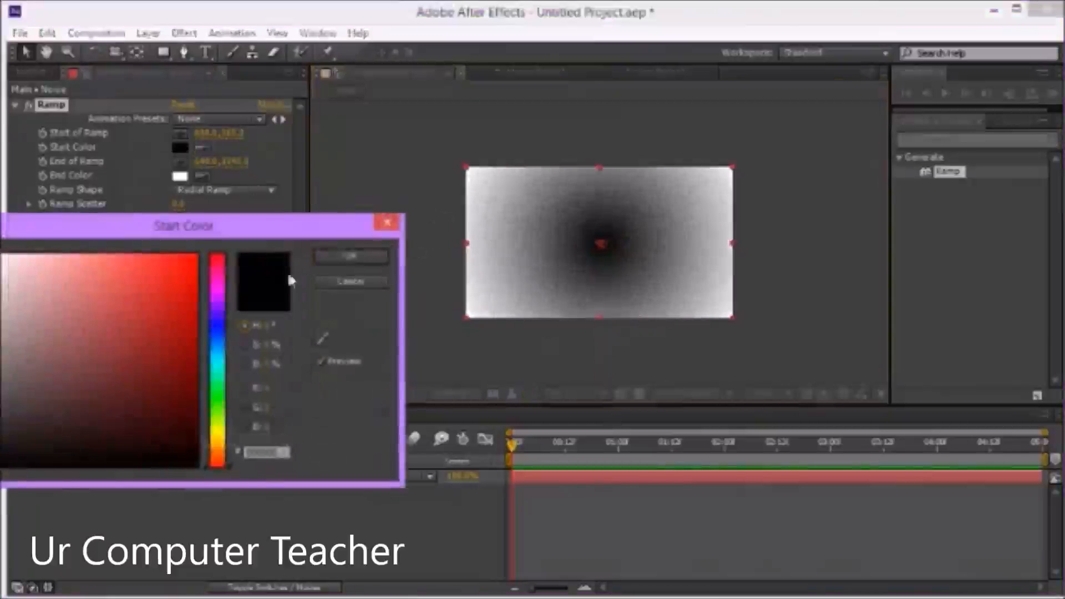
pyautogui.moveTo(217, 291); pyautogui.dragTo(217, 331)
pyautogui.click(194, 322)
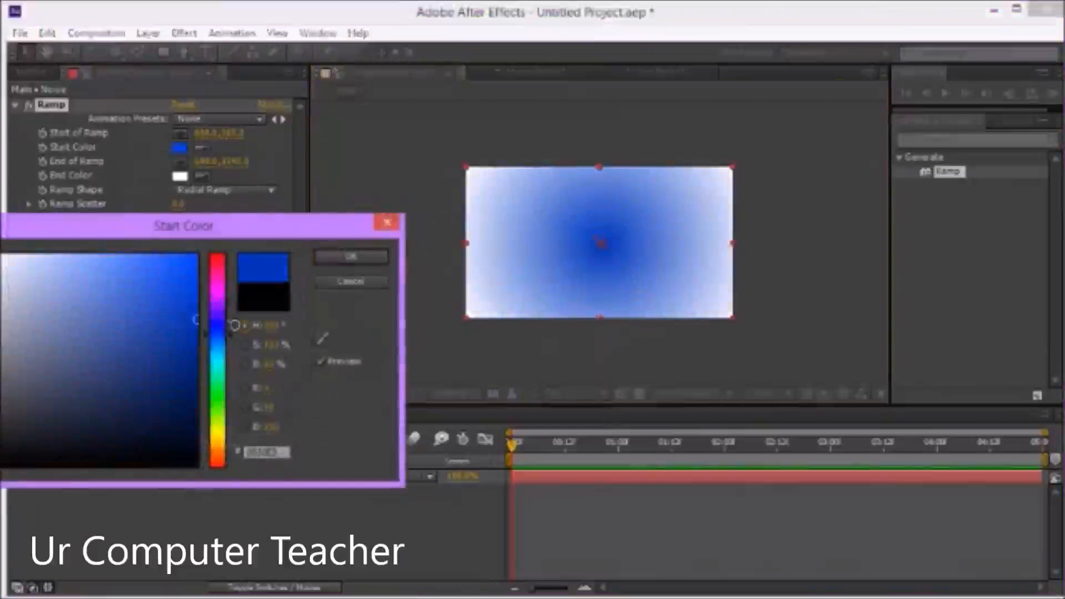
pyautogui.press('Return')
# Set the ramp's end color to a bright light cyan.
pyautogui.click(180, 176)
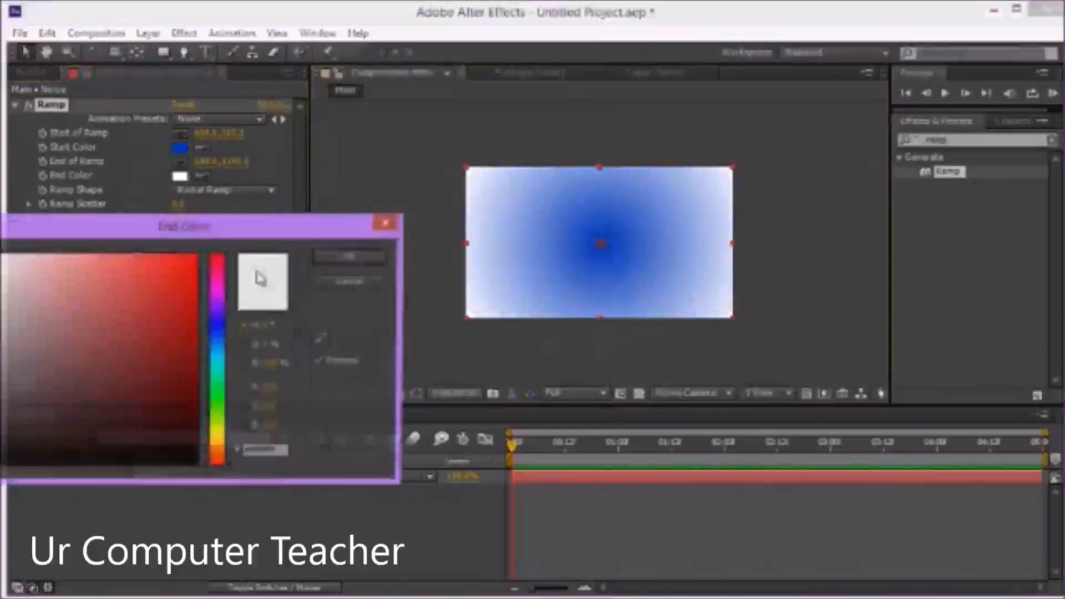
pyautogui.click(219, 362)
pyautogui.click(157, 255)
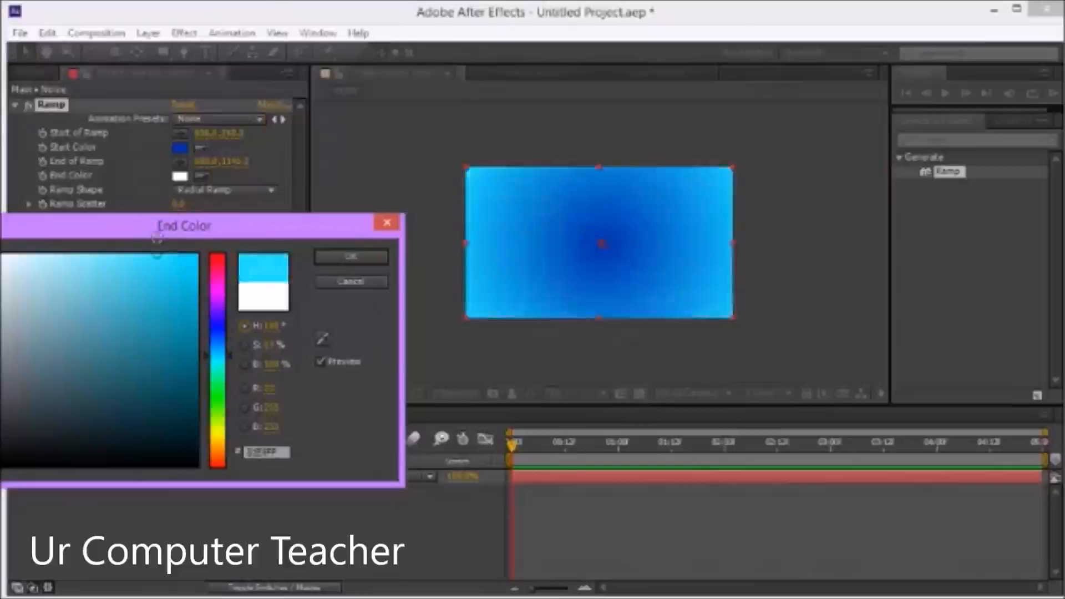
pyautogui.press('Return')
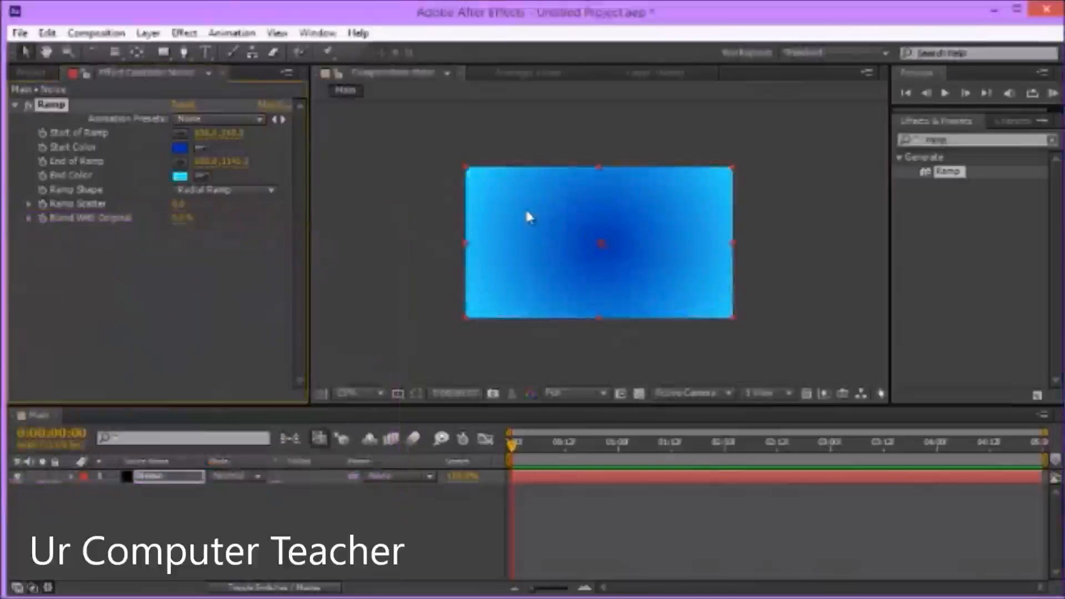
# Rename the gradient solid layer in the Main composition as BG.
pyautogui.scroll(2, 525, 207)
pyautogui.scroll(-2, 465, 222)
pyautogui.scroll(2, 464, 222)
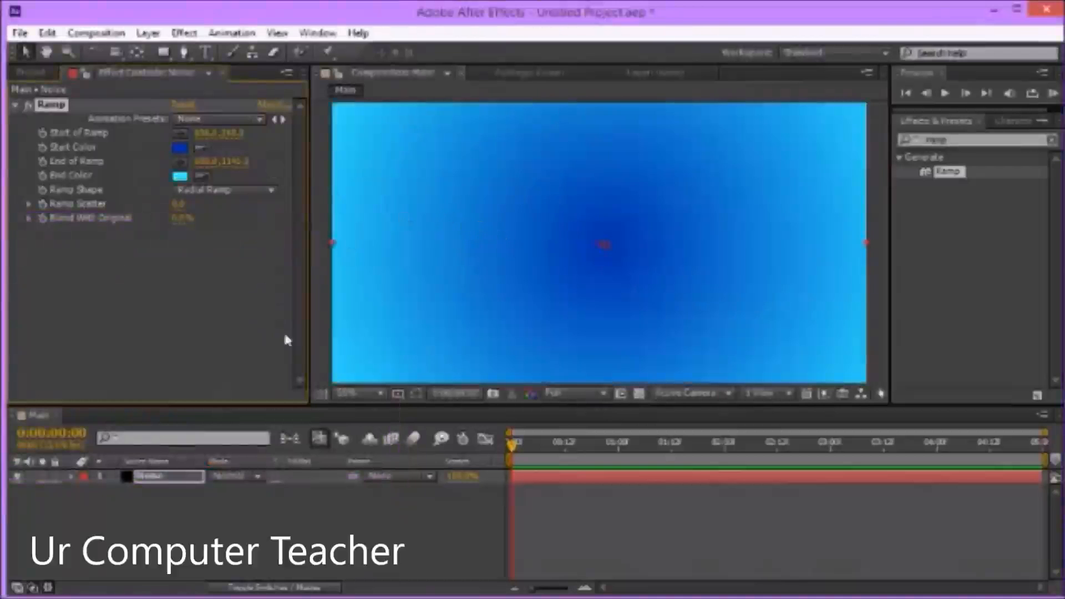
pyautogui.click(147, 477)
pyautogui.press('Return')
pyautogui.write('Bg')
pyautogui.press('Return')
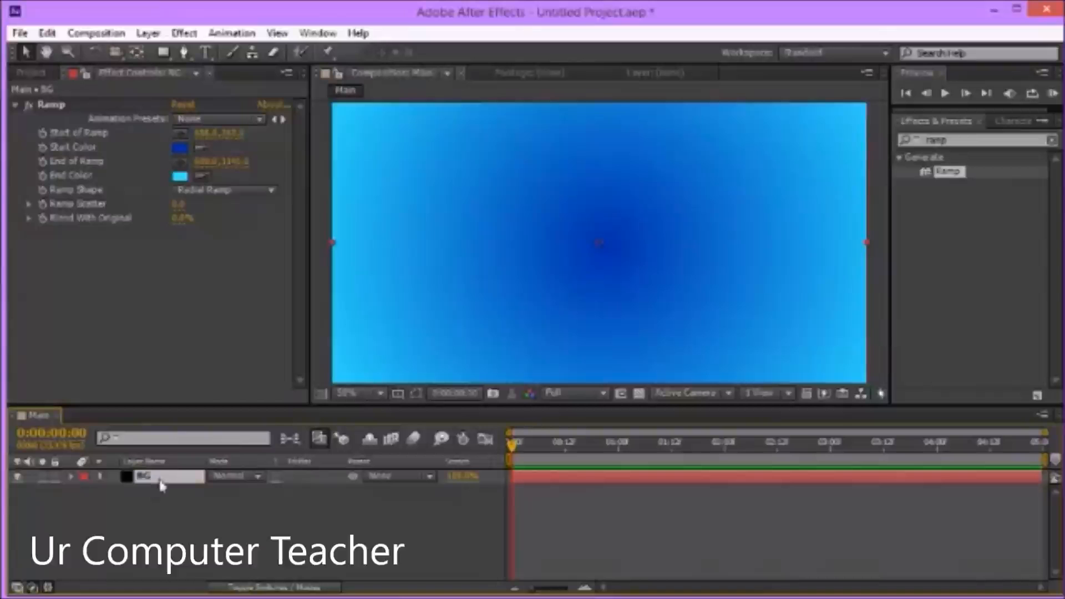
# Examine the available effect categories from 3D Channel to Video Copilot, including the effects in the Audio, Blur & Sharpen, Channel and Distort groups.
pyautogui.click(188, 33)
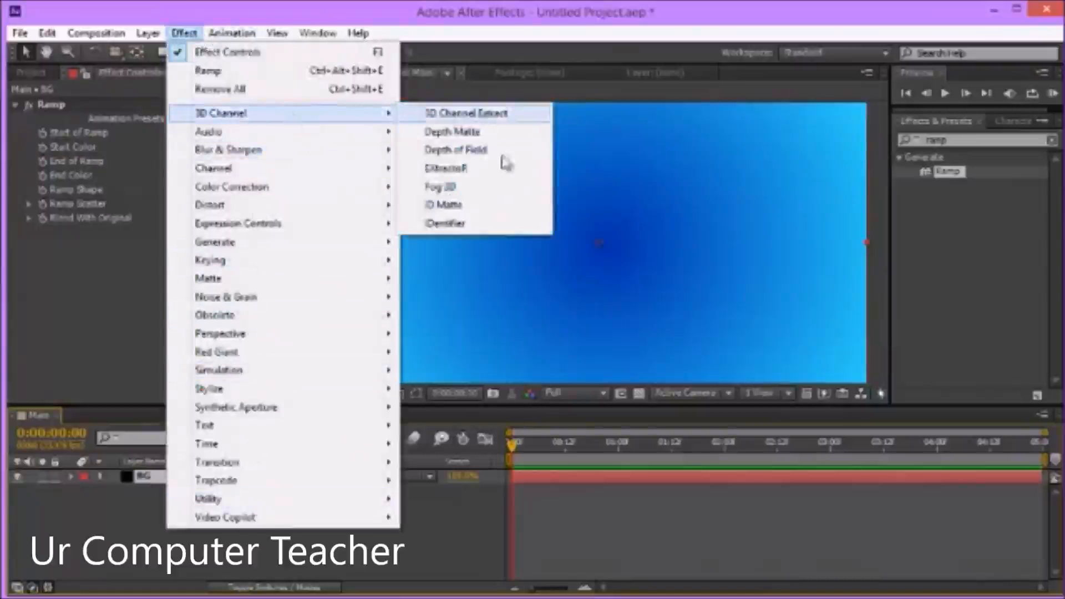
pyautogui.moveTo(323, 141)
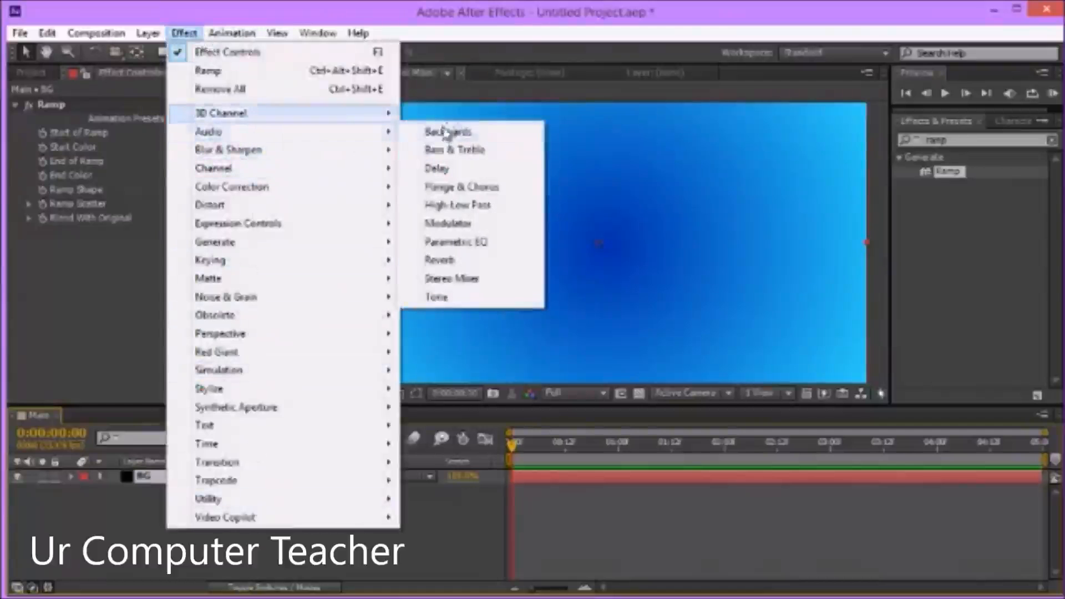
pyautogui.moveTo(222, 149)
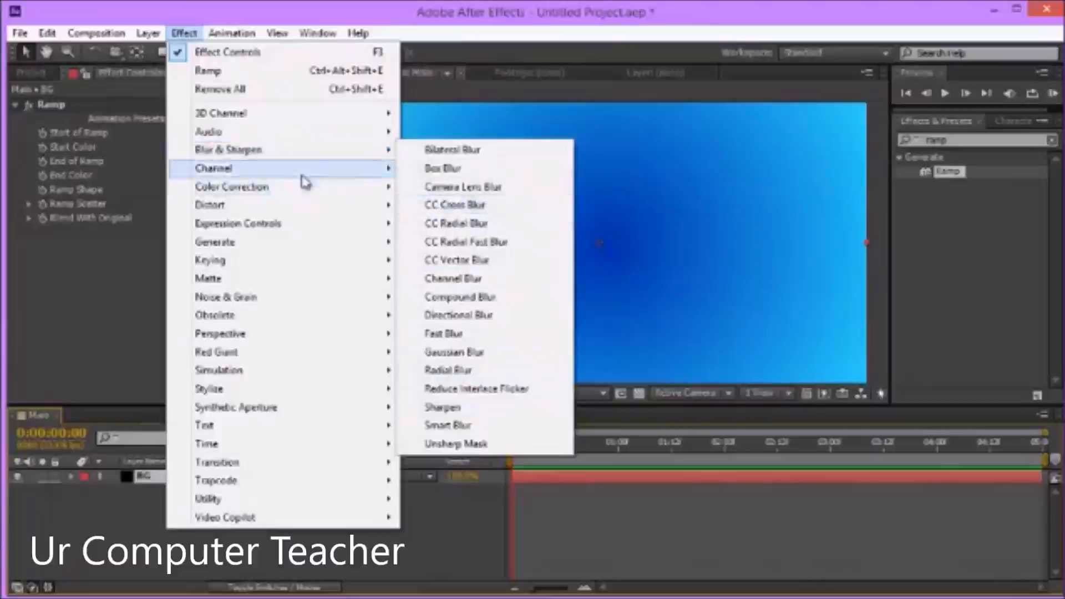
pyautogui.moveTo(308, 169)
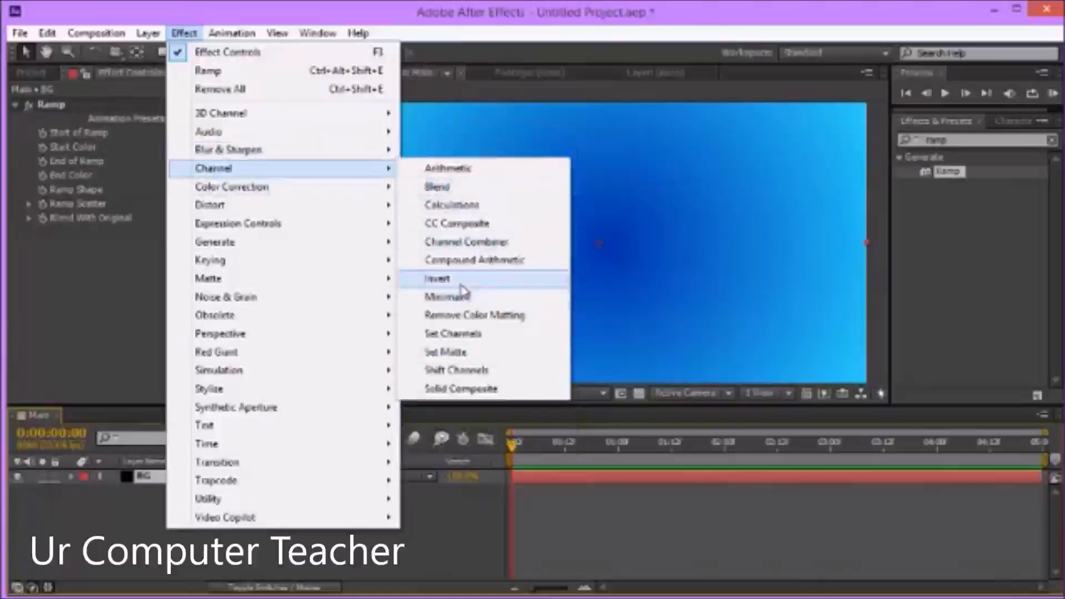
pyautogui.moveTo(278, 184)
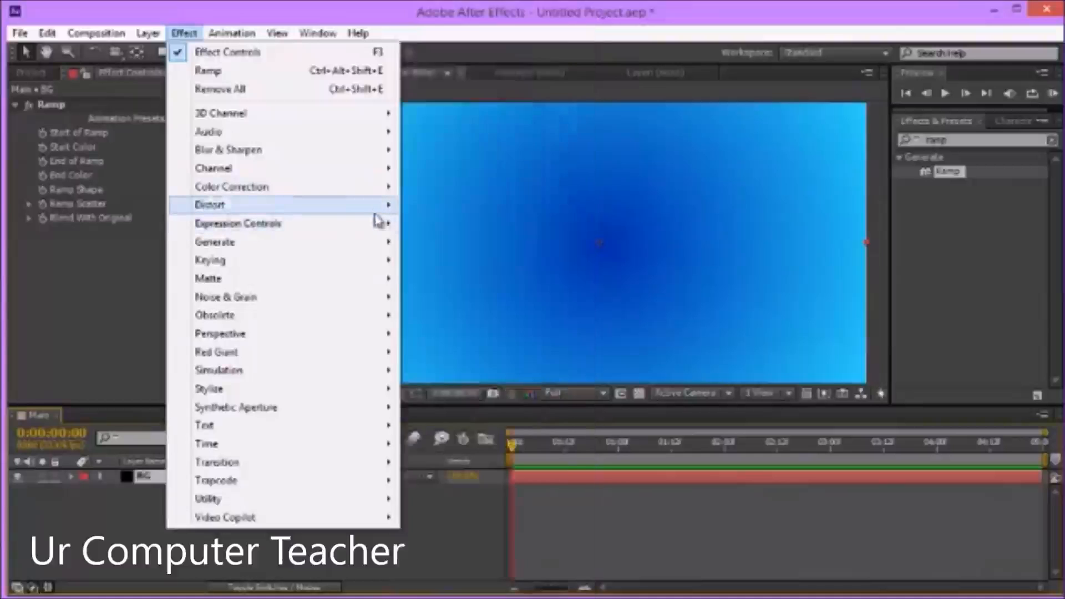
pyautogui.moveTo(383, 208)
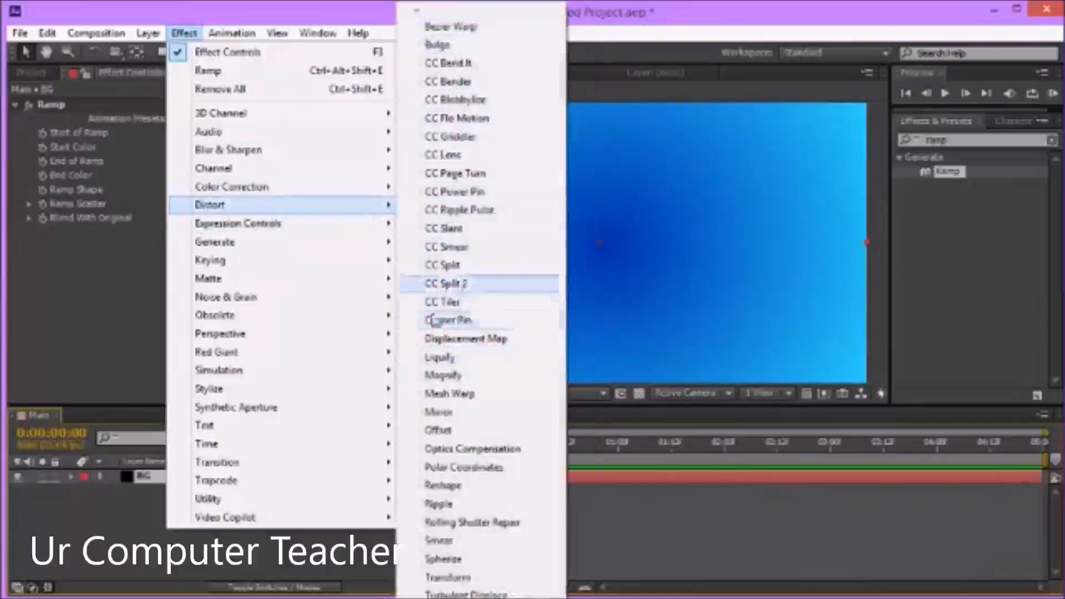
pyautogui.moveTo(292, 233)
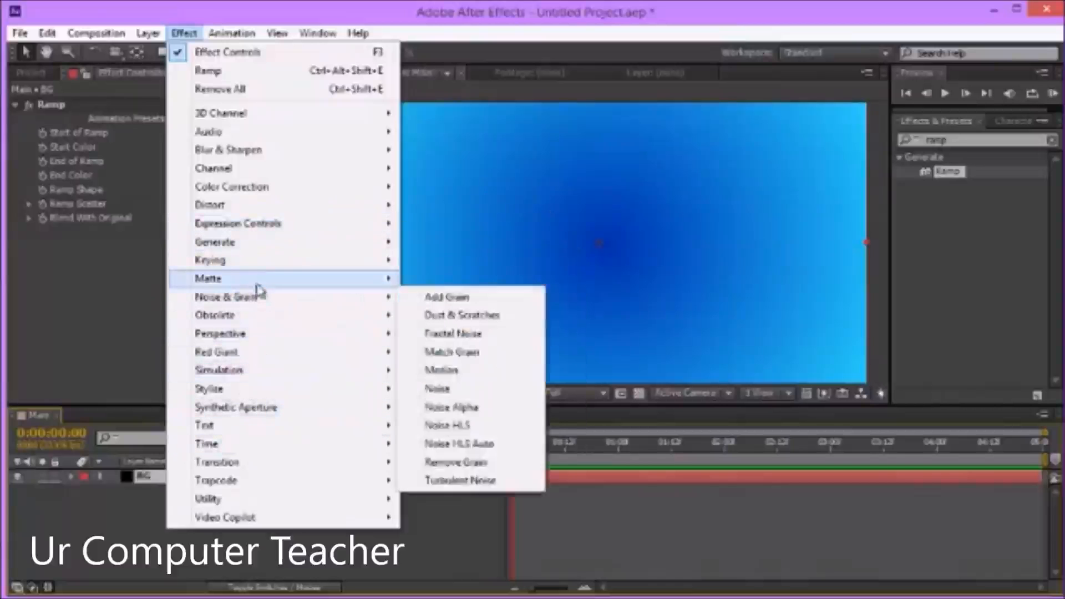
pyautogui.moveTo(264, 489)
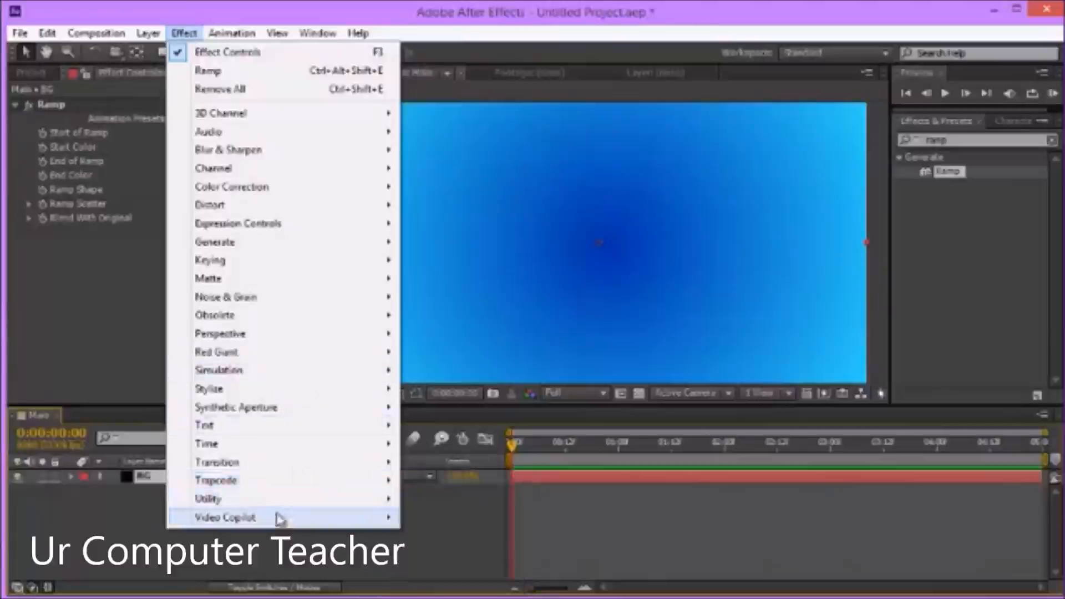
pyautogui.moveTo(309, 519)
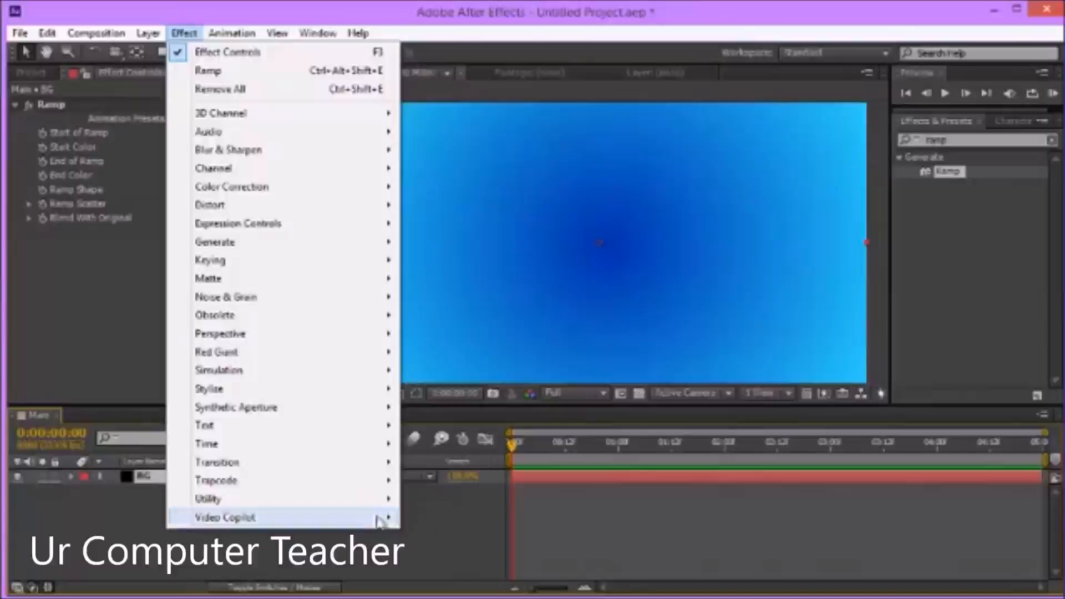
pyautogui.moveTo(383, 517)
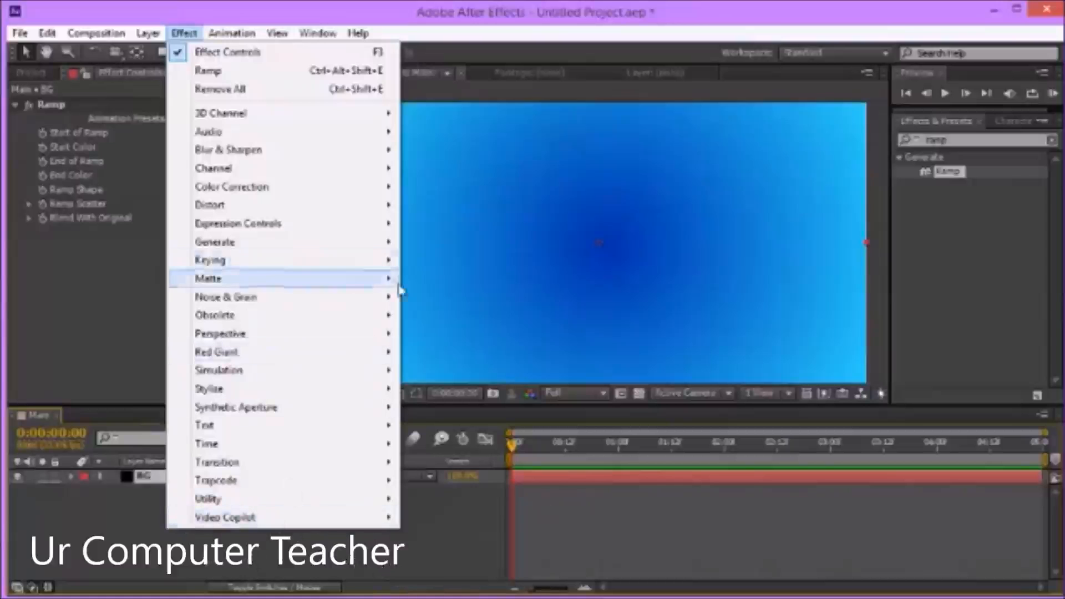
pyautogui.click(195, 40)
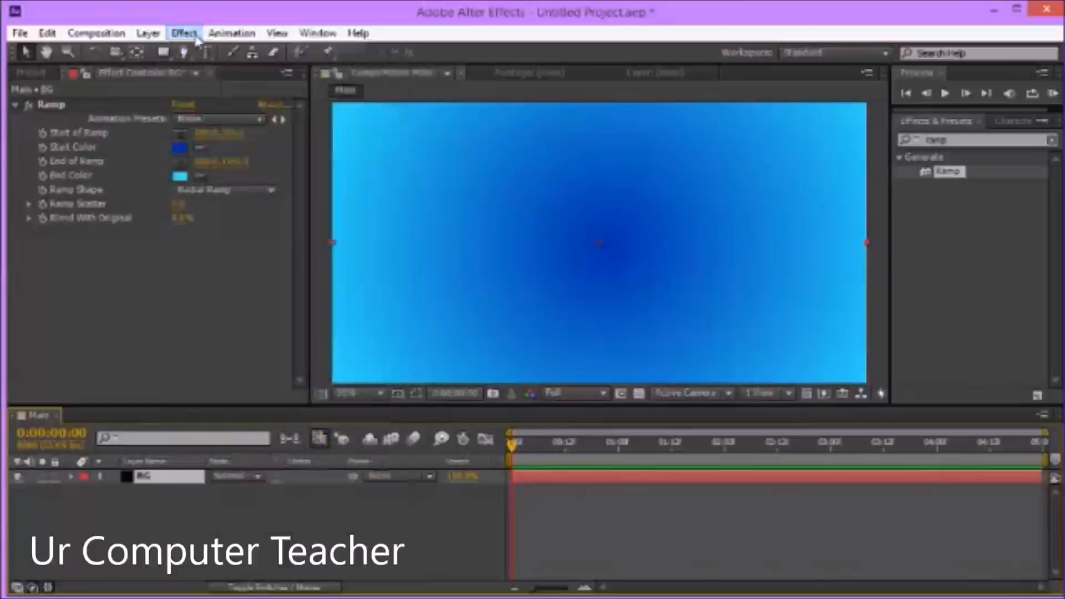
# Replace the Ramp effect on the BG layer with Fractal Noise.
pyautogui.click(66, 107)
pyautogui.press('Delete')
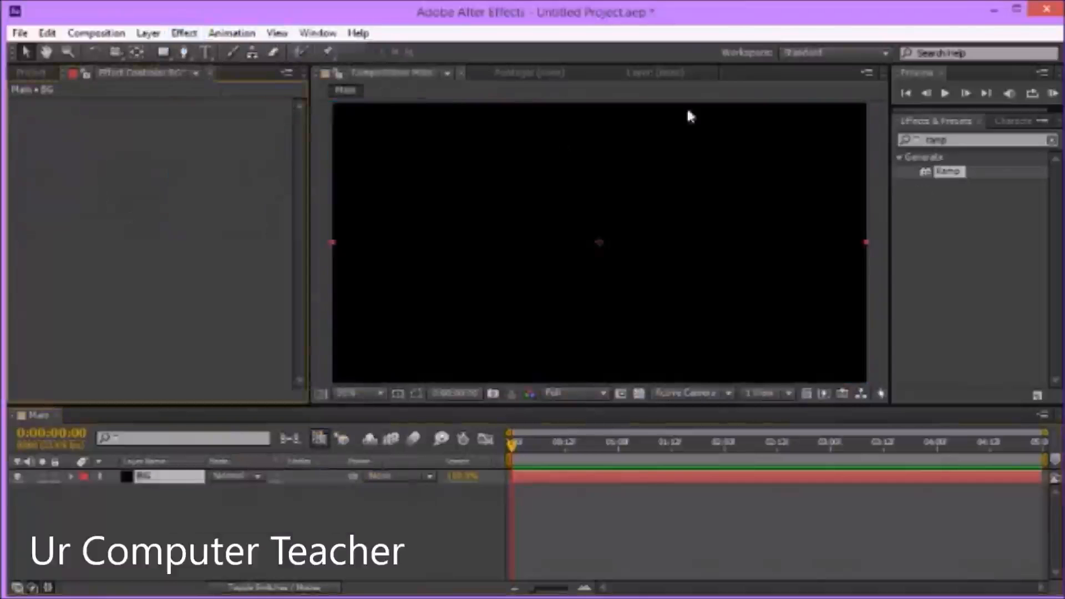
pyautogui.click(948, 140)
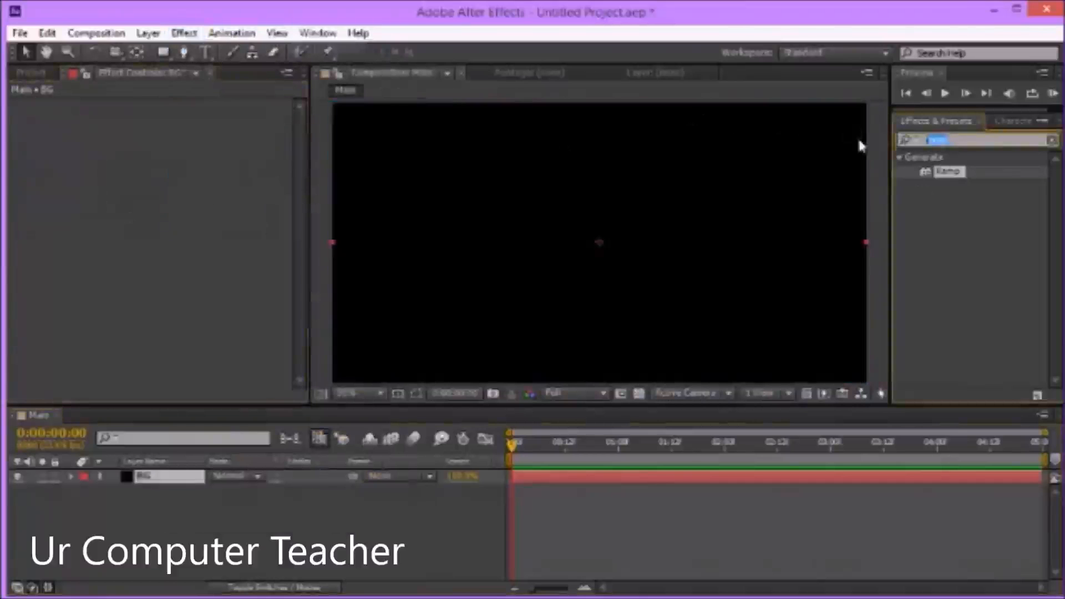
pyautogui.write('noise')
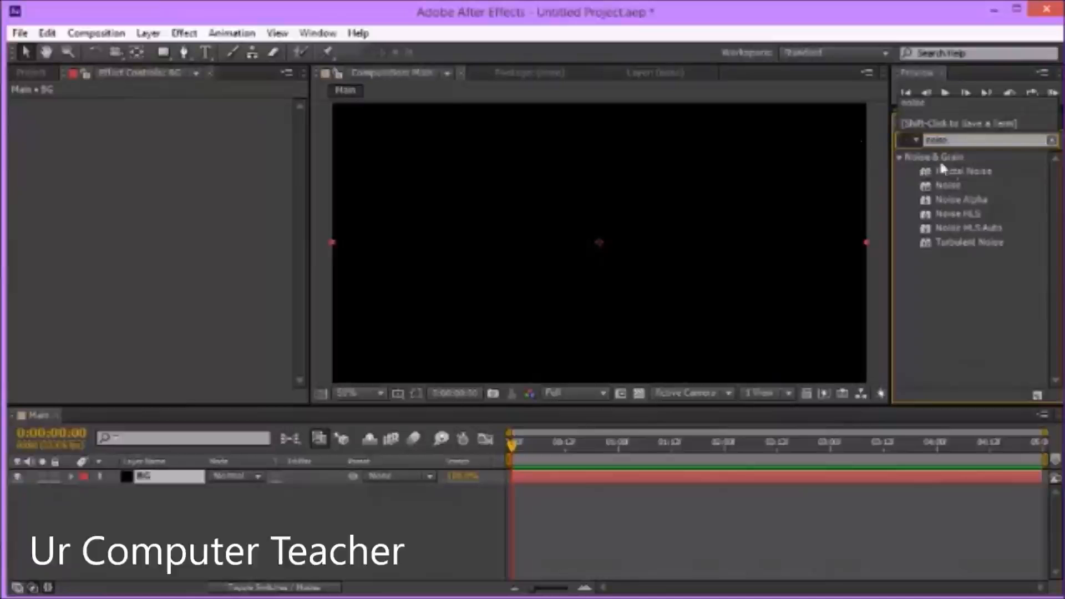
pyautogui.moveTo(958, 165); pyautogui.dragTo(181, 227)
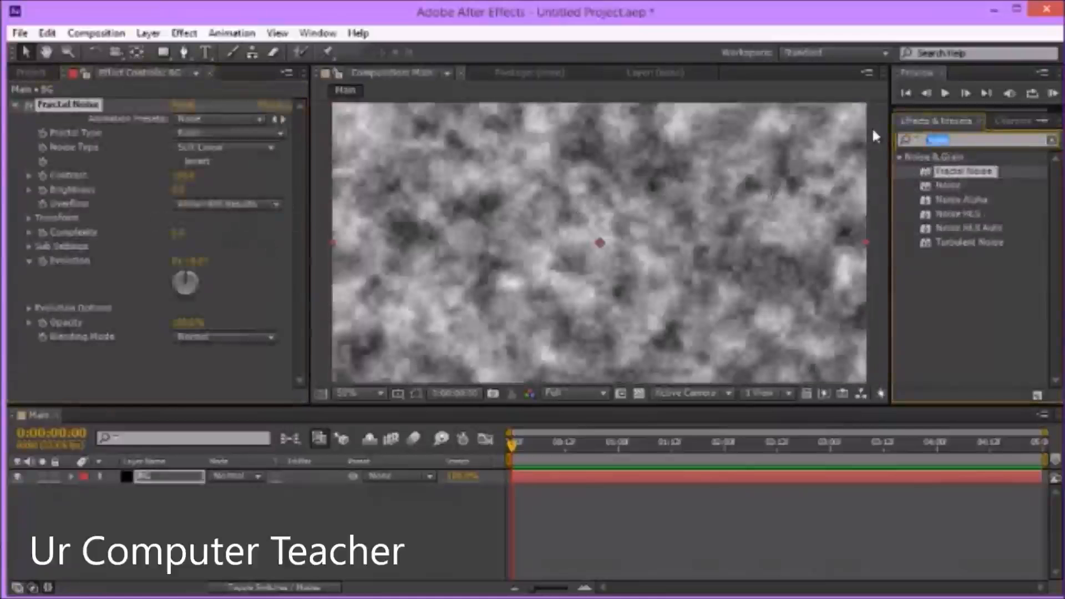
# Add the Colorama effect to the BG layer beneath Fractal Noise.
pyautogui.write('colorama')
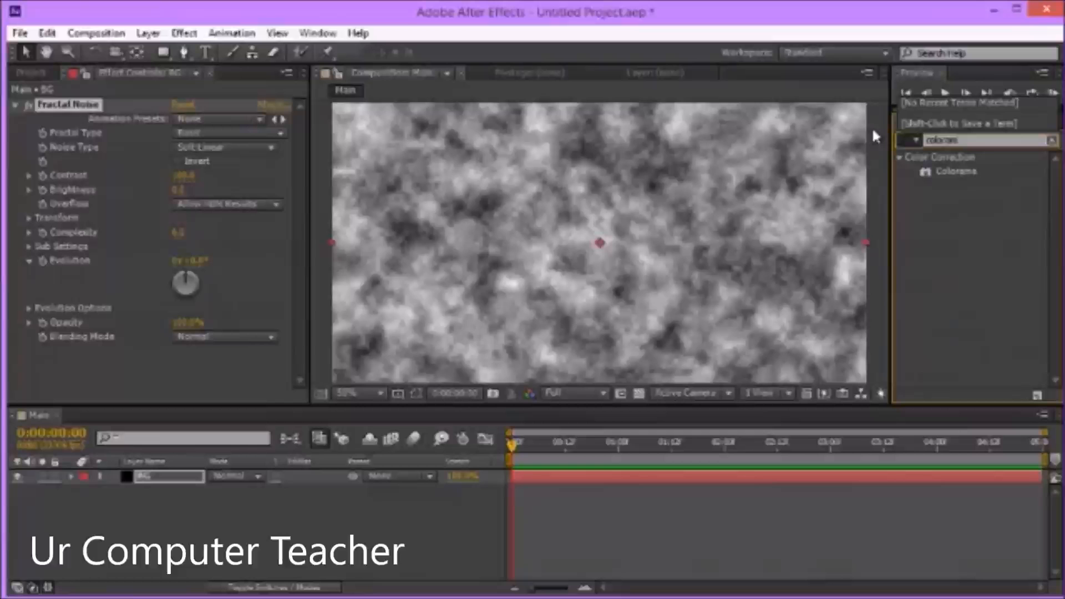
pyautogui.moveTo(957, 171); pyautogui.dragTo(188, 376)
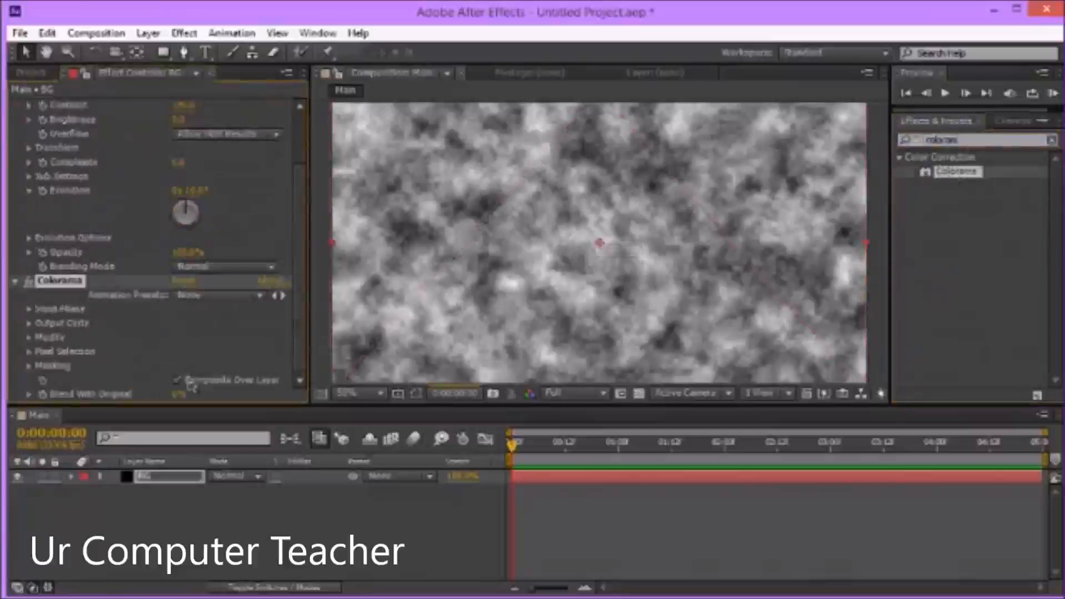
pyautogui.scroll(-2, 419, 270)
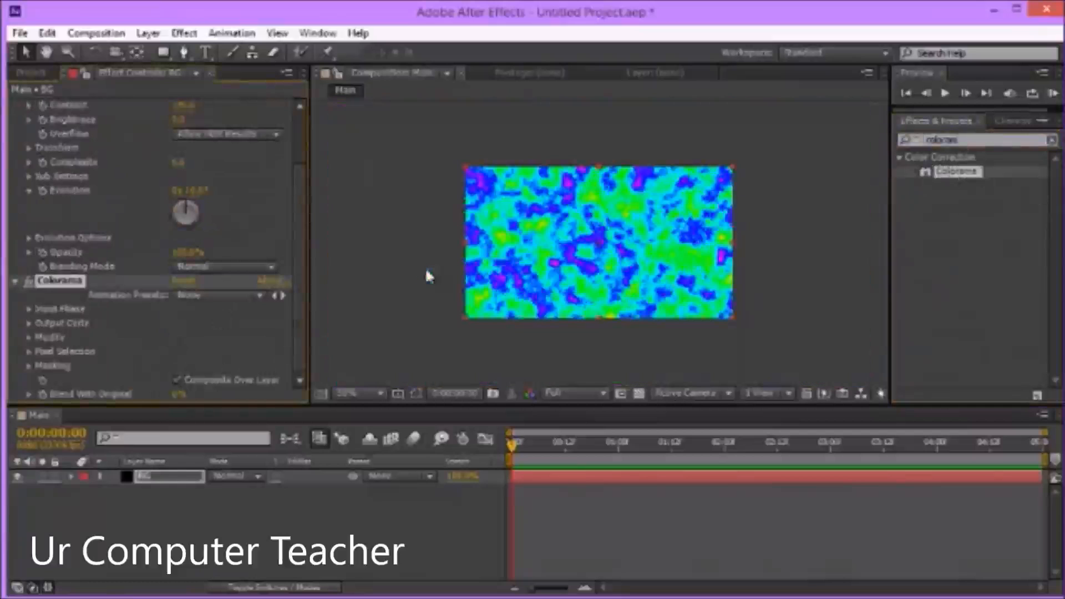
# Set Colorama's output cycle to the Fire preset palette.
pyautogui.click(185, 299)
pyautogui.click(185, 311)
pyautogui.scroll(-2, 27, 322)
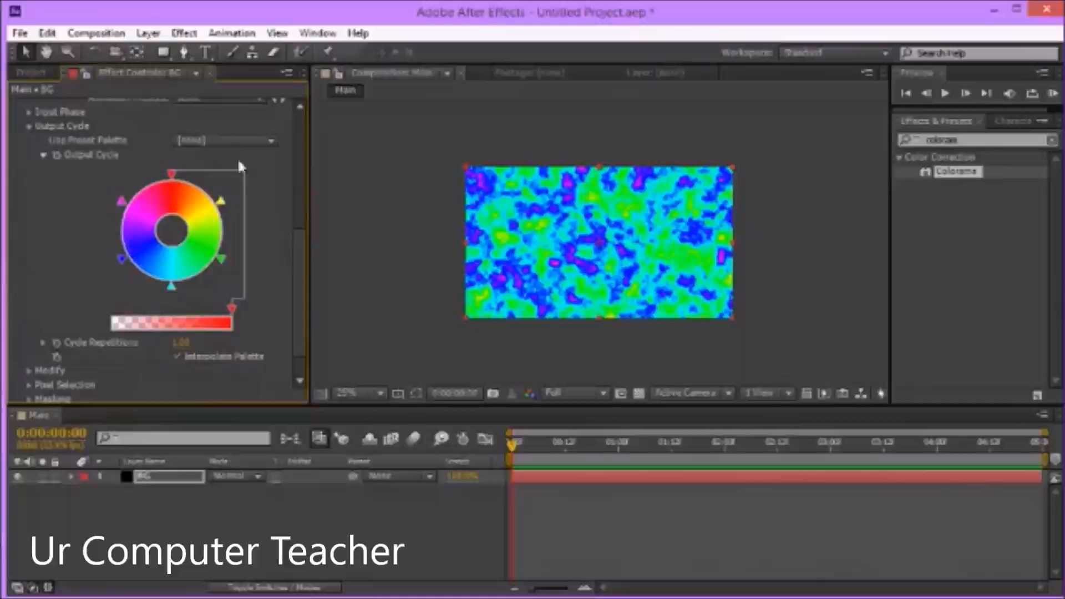
pyautogui.click(229, 141)
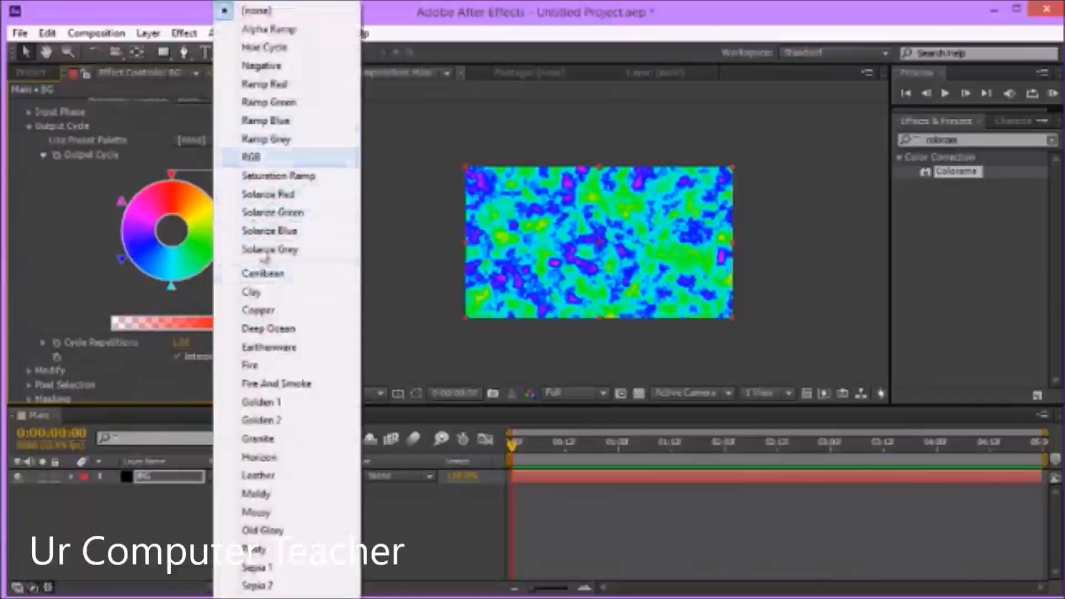
pyautogui.click(251, 365)
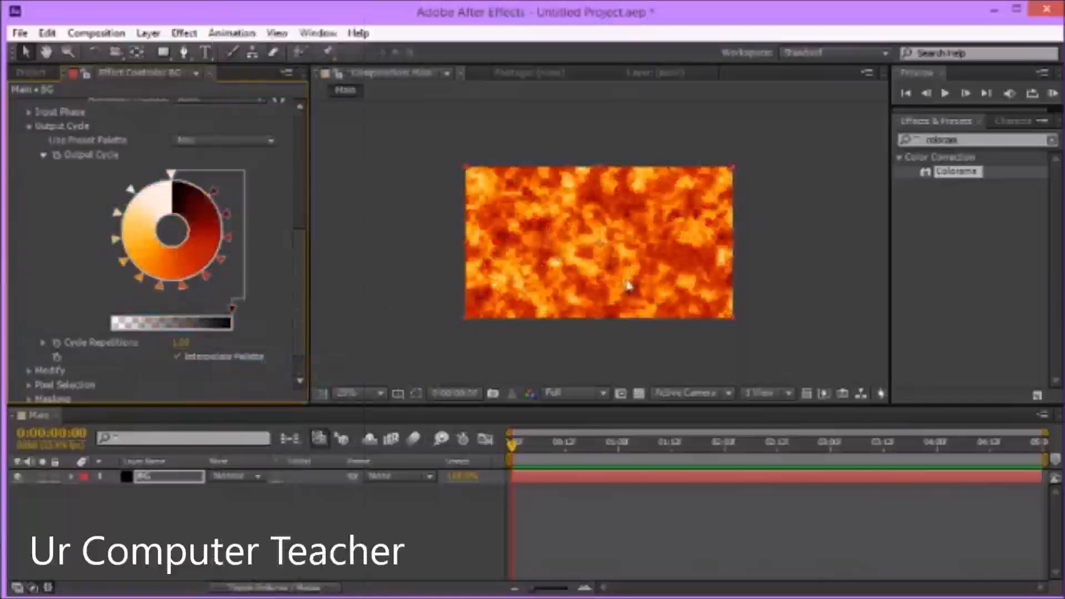
pyautogui.scroll(2, 558, 273)
pyautogui.scroll(-2, 558, 272)
pyautogui.scroll(-1, 213, 335)
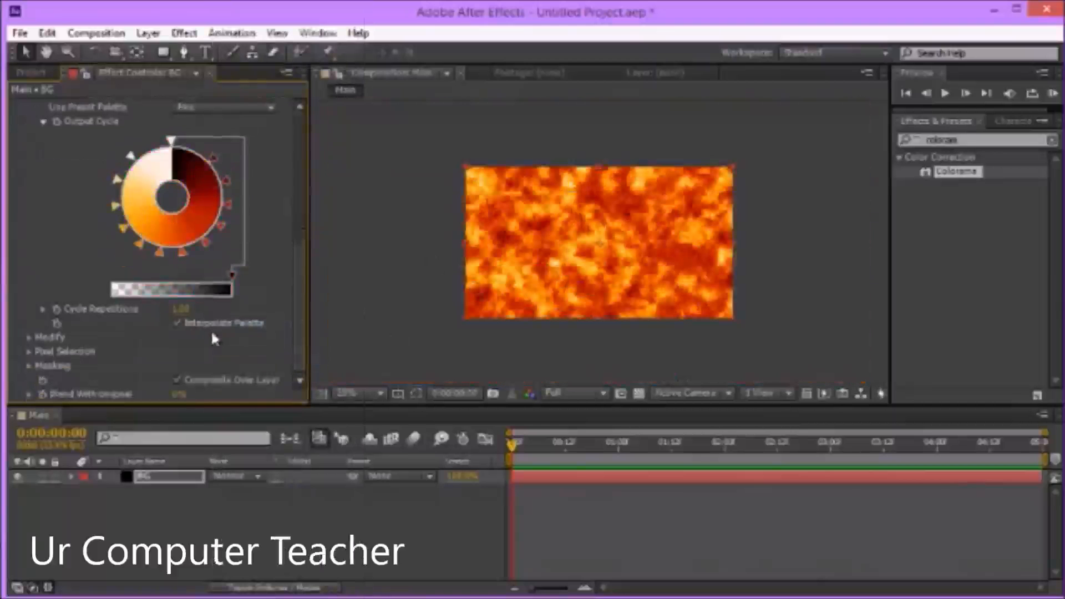
# Animate the Fractal Noise Evolution on the BG layer with the expression time*100.
pyautogui.moveTo(299, 299); pyautogui.dragTo(299, 225)
pyautogui.click(29, 239)
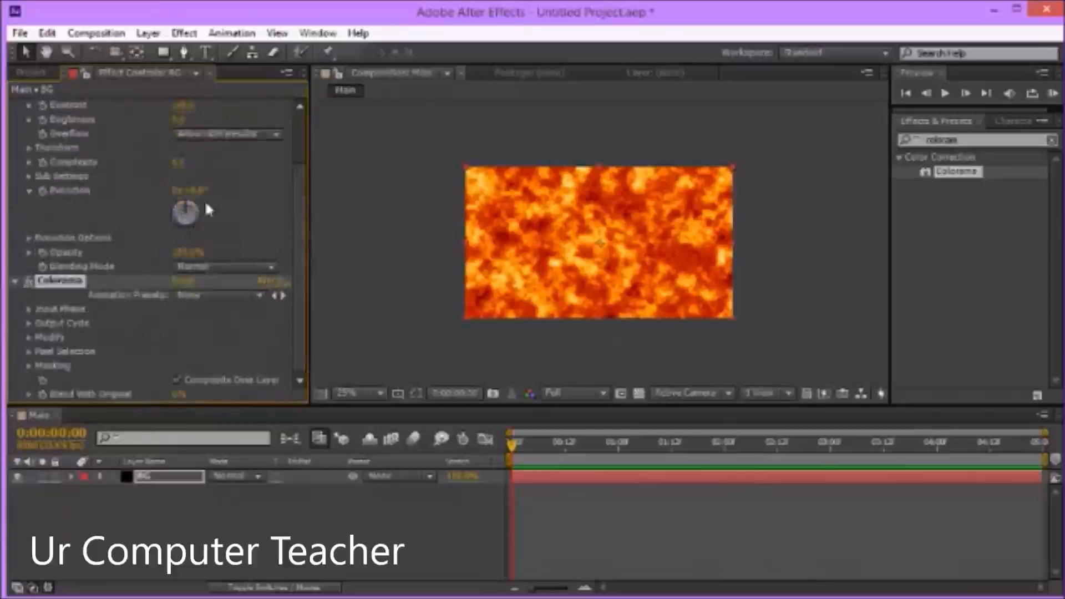
pyautogui.moveTo(203, 192); pyautogui.dragTo(315, 199)
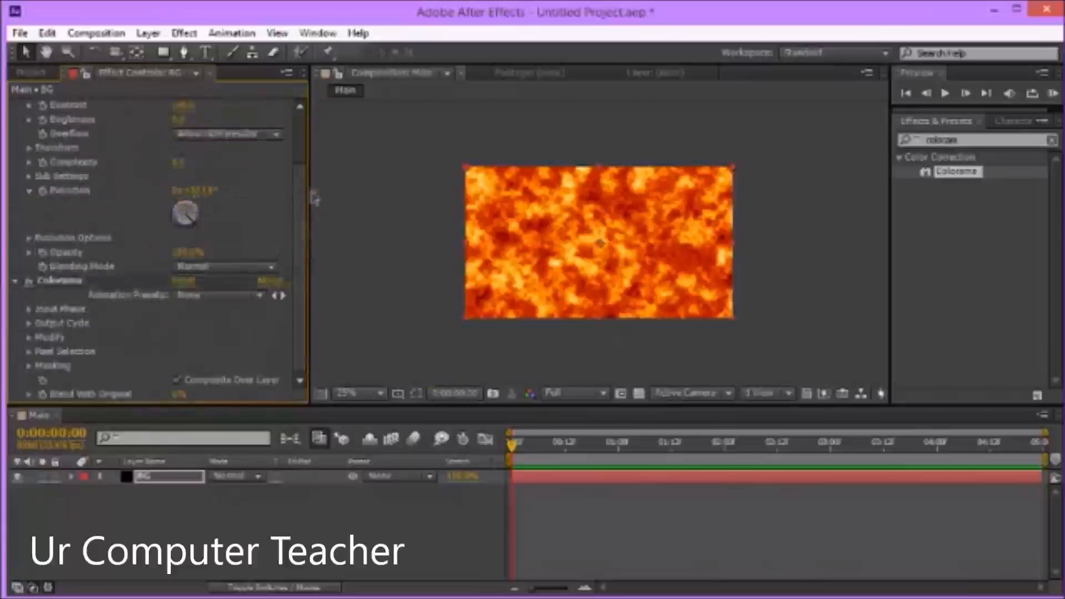
pyautogui.keyDown('alt'); pyautogui.click(43, 190); pyautogui.keyUp('alt')
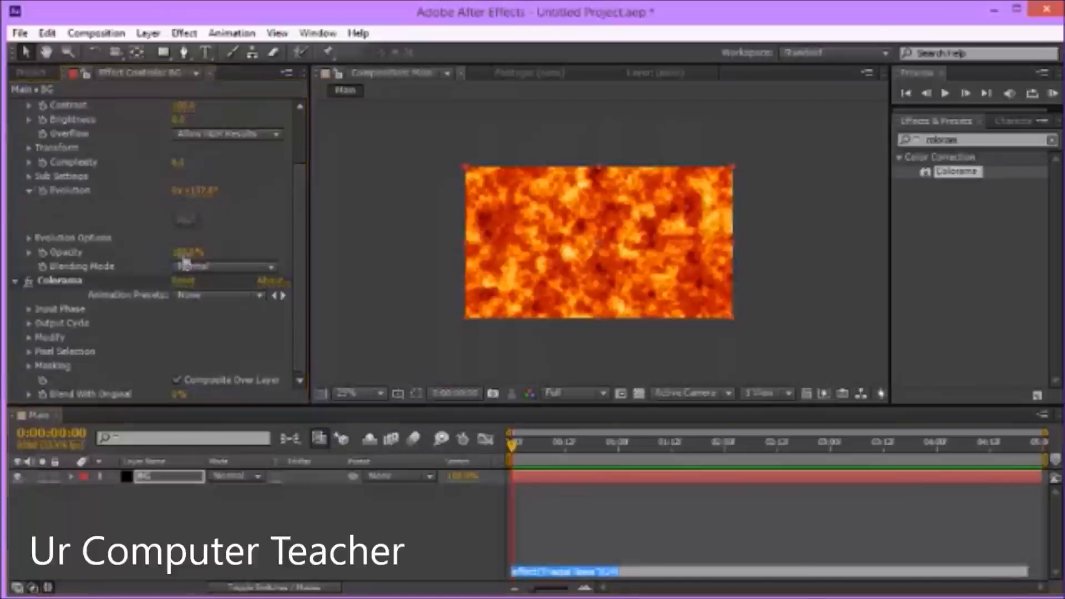
pyautogui.write('time*100')
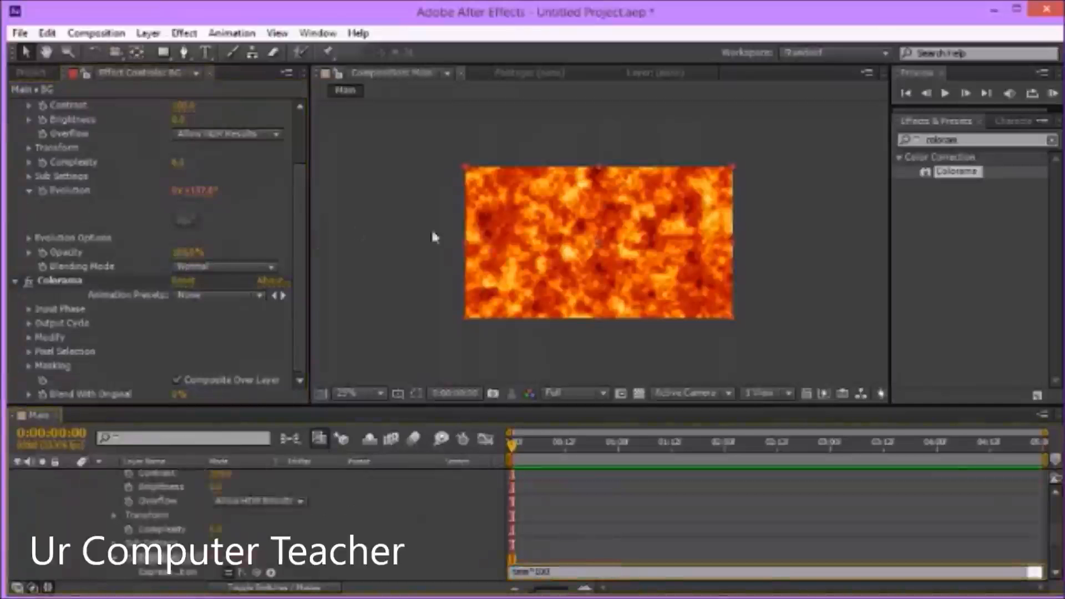
pyautogui.click(520, 450)
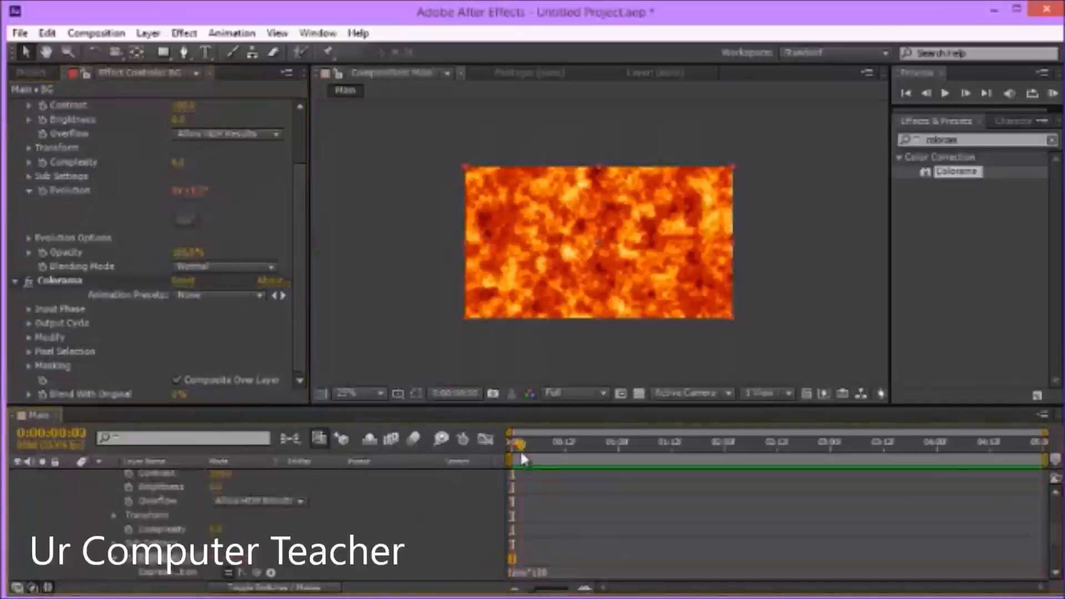
# Play the fire animation at Half preview resolution and fit the composition to the viewer.
pyautogui.click(573, 395)
pyautogui.click(589, 469)
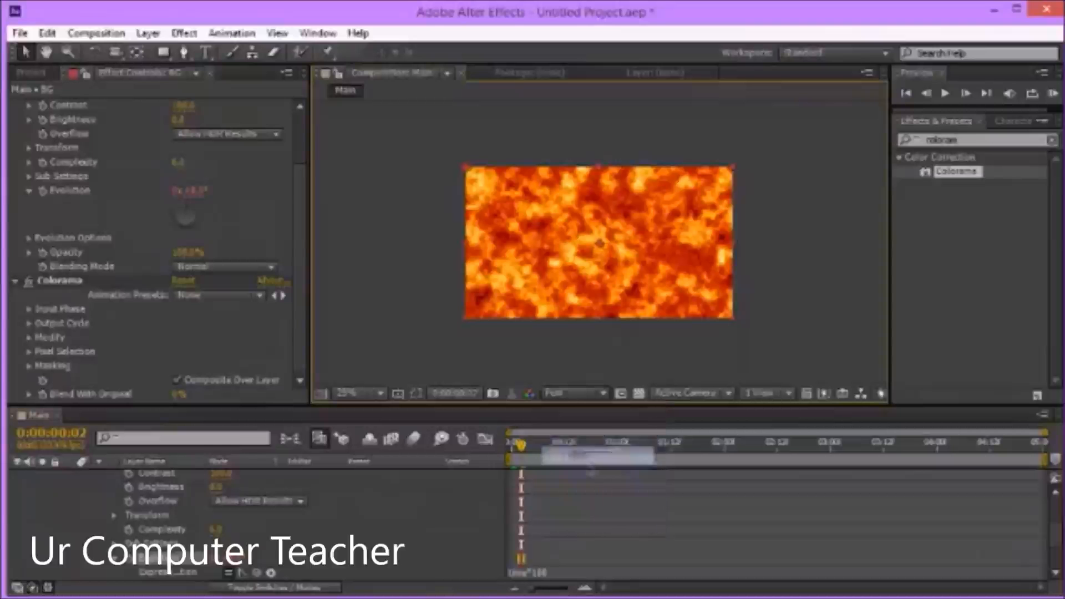
pyautogui.press('space')
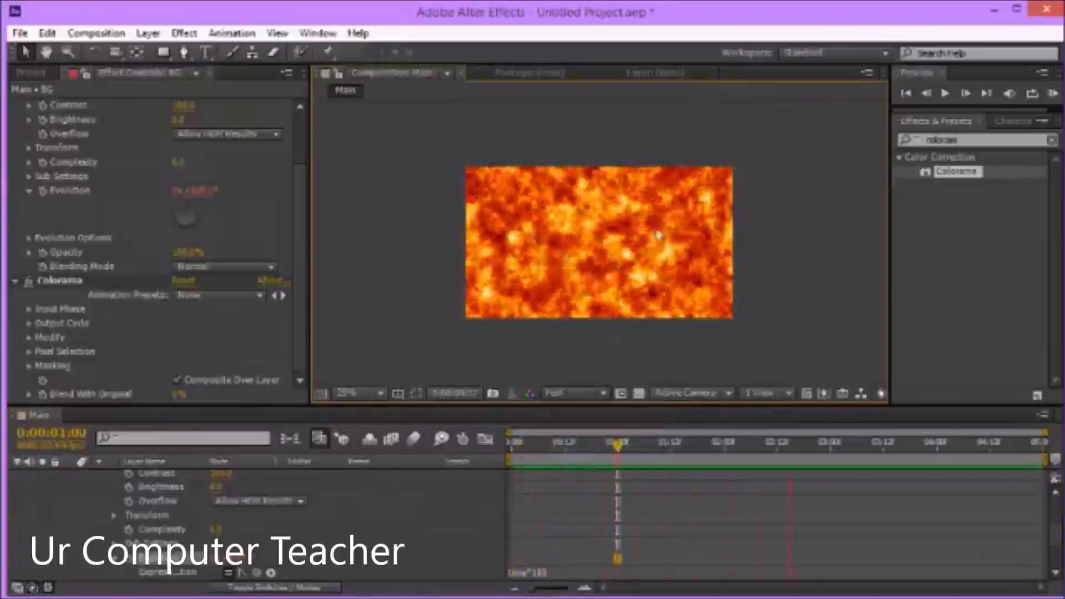
pyautogui.click(364, 391)
pyautogui.click(382, 118)
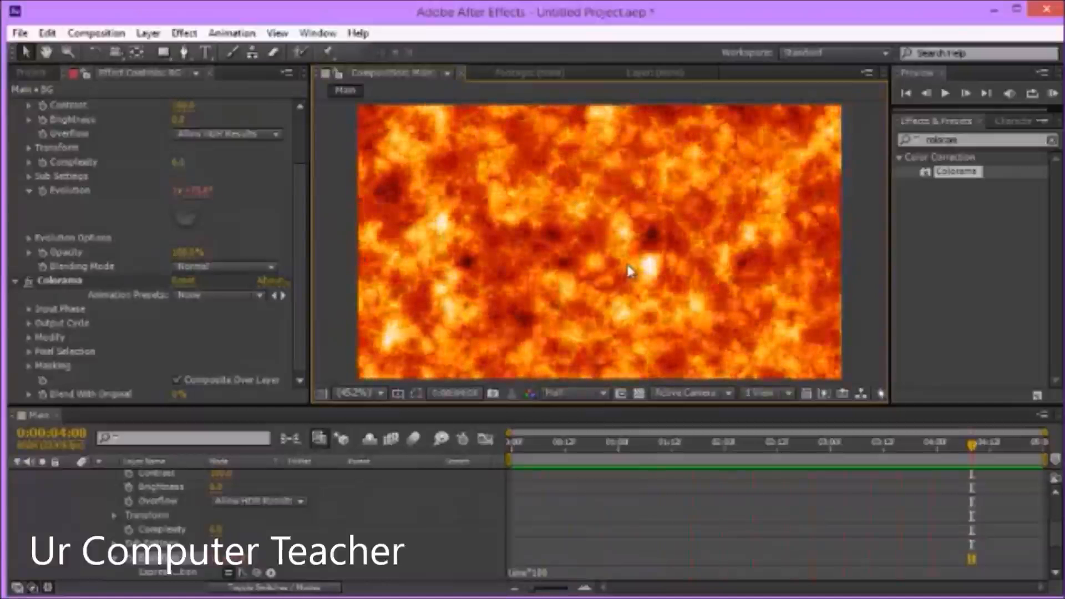
# Collapse the Fractal Noise and Colorama settings and the BG layer's properties, and deselect the layer.
pyautogui.moveTo(297, 215); pyautogui.dragTo(297, 132)
pyautogui.click(14, 105)
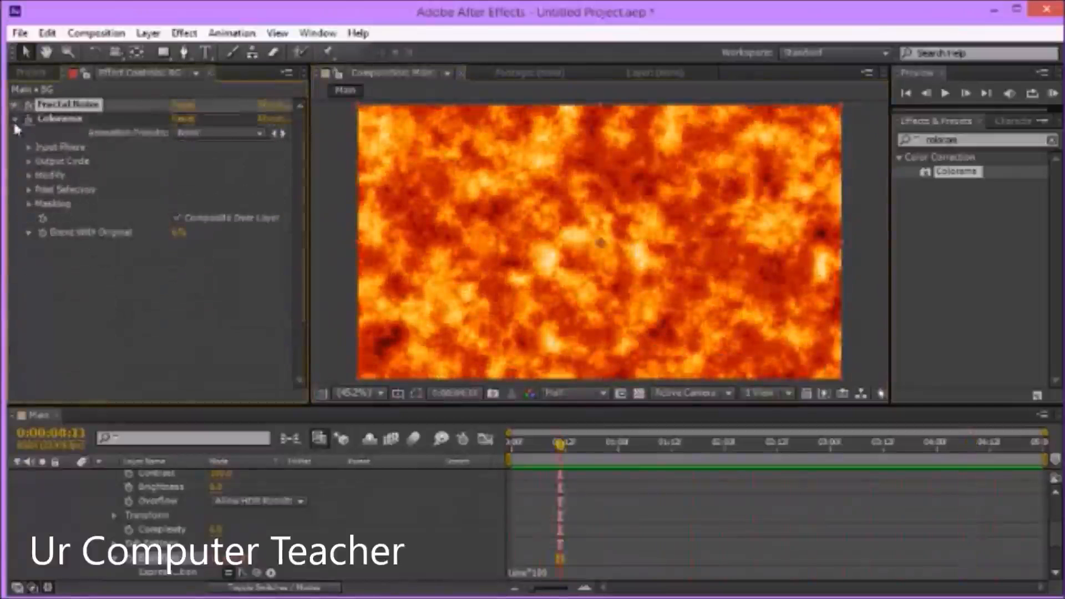
pyautogui.click(14, 119)
pyautogui.click(66, 120)
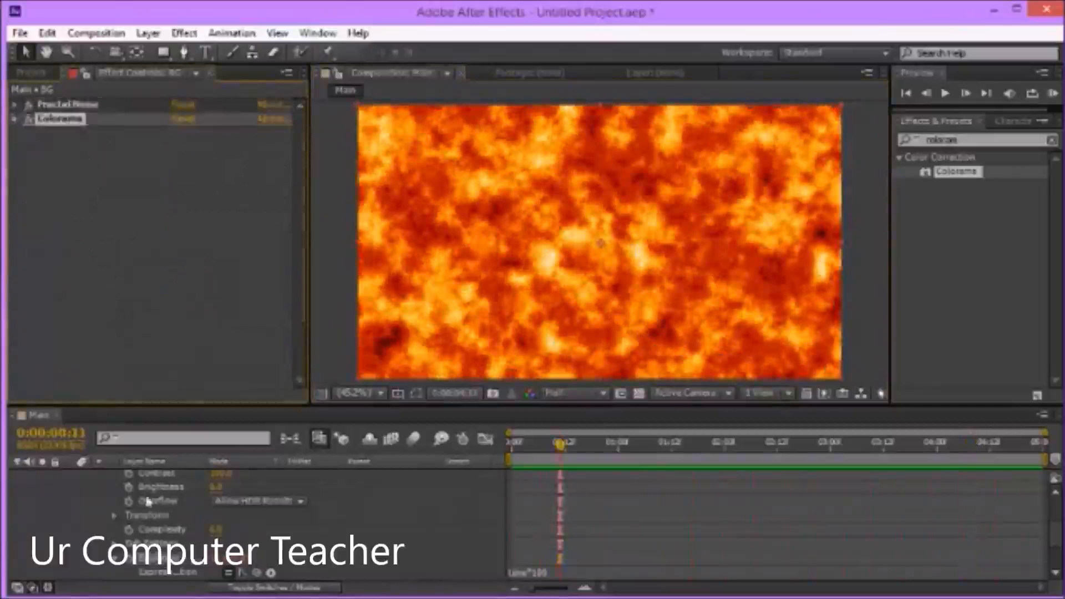
pyautogui.scroll(5, 76, 507)
pyautogui.click(72, 478)
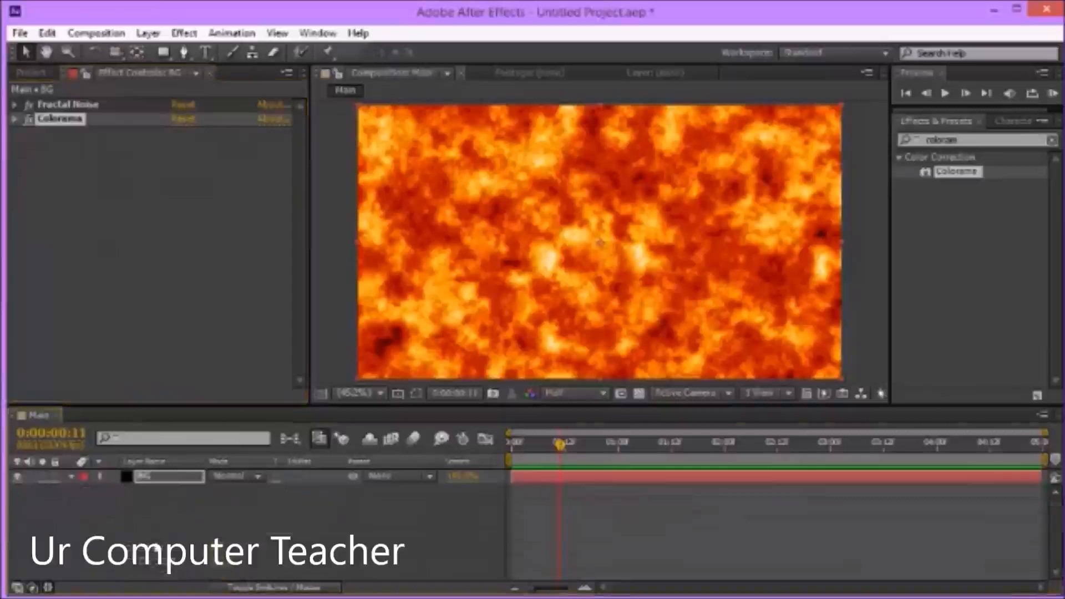
pyautogui.click(176, 492)
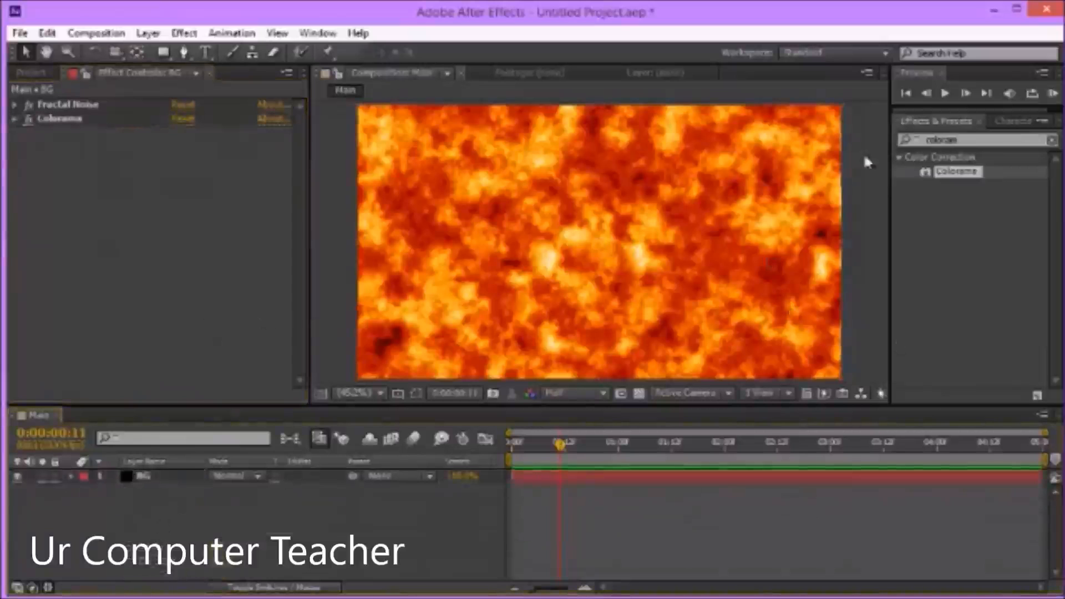
# Search the effects library for blur effects and for glow effects.
pyautogui.click(981, 140)
pyautogui.press('BackSpace')
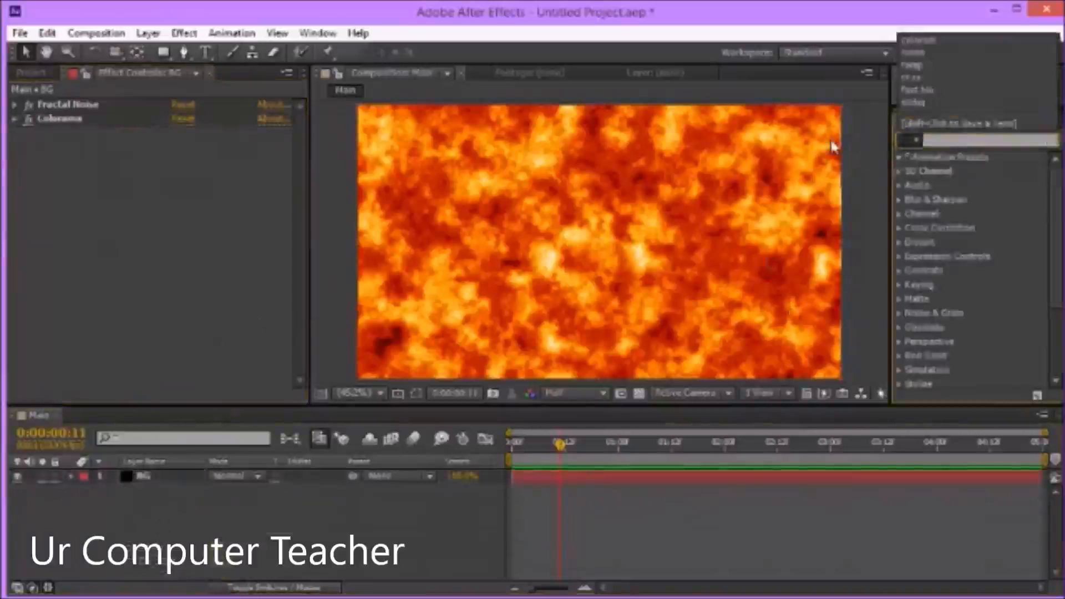
pyautogui.write('blur')
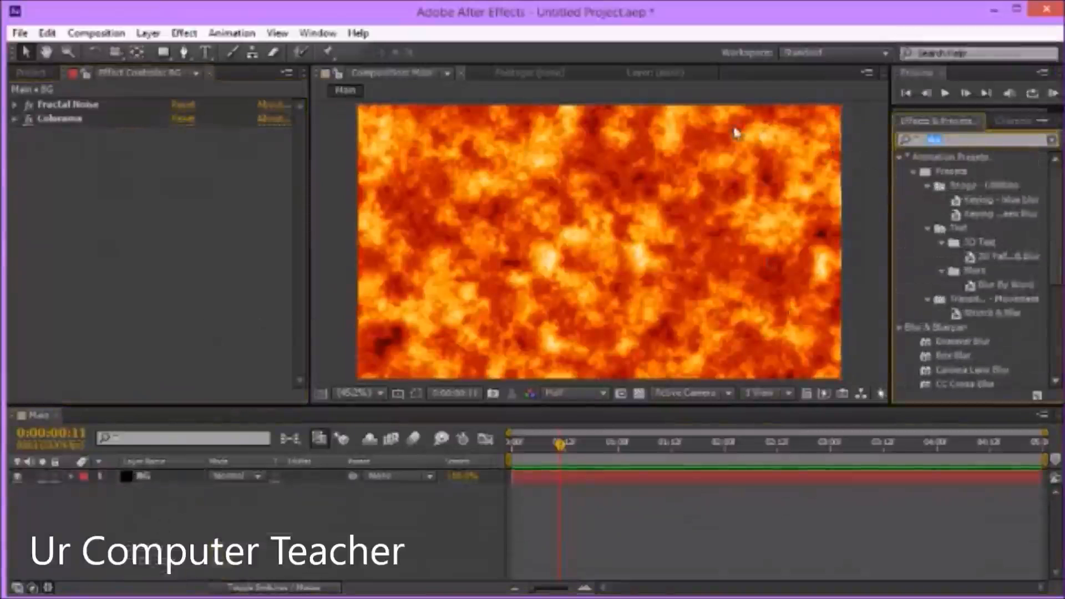
pyautogui.write('glow')
pyautogui.scroll(-3, 968, 255)
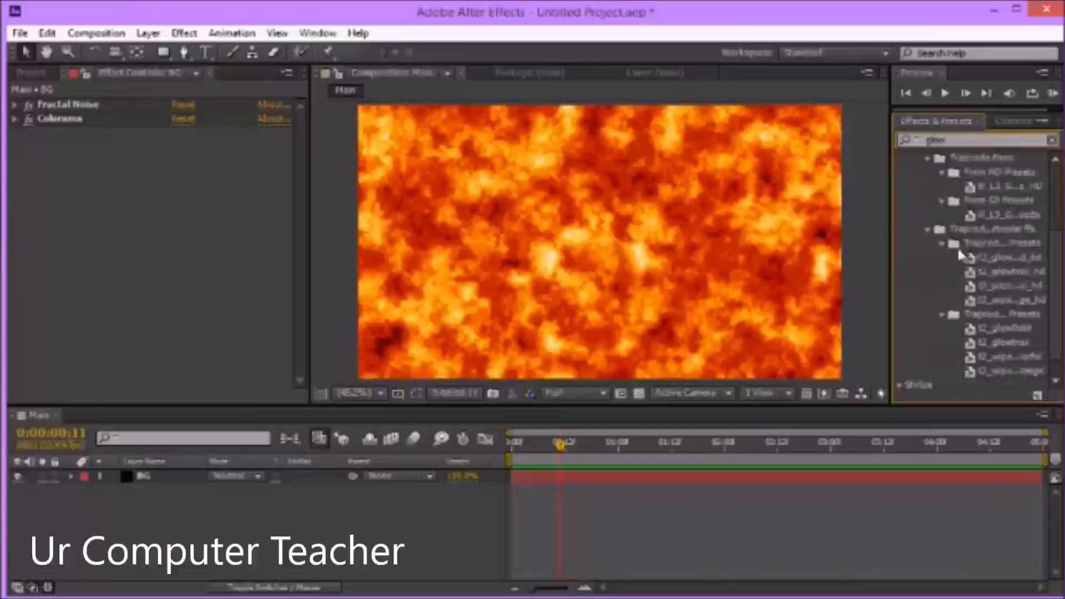
# Apply the Stylize Glow effect to the BG layer.
pyautogui.click(140, 479)
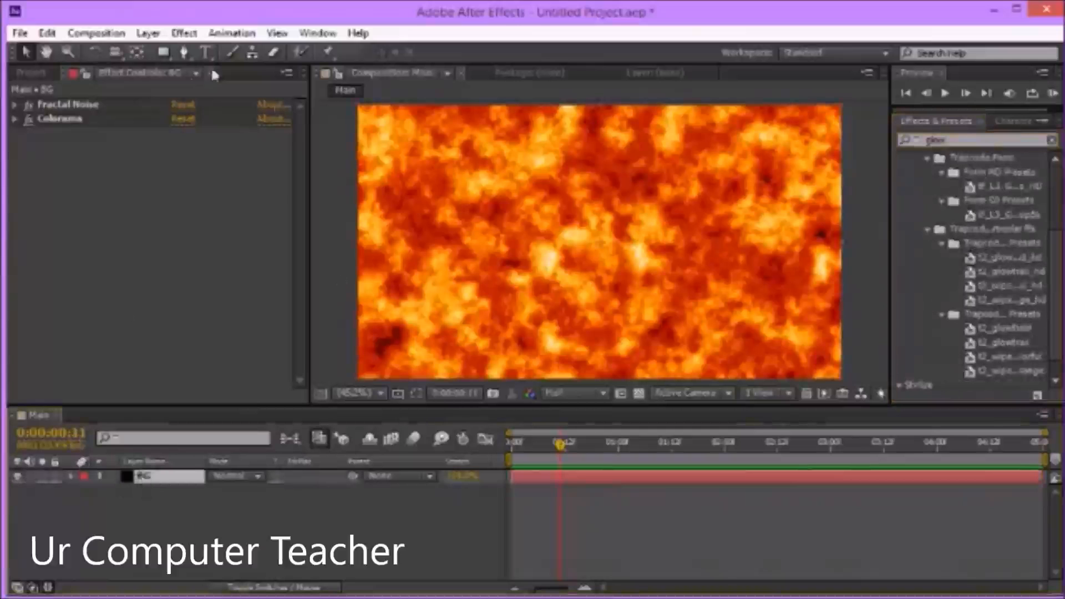
pyautogui.click(184, 32)
pyautogui.moveTo(260, 391)
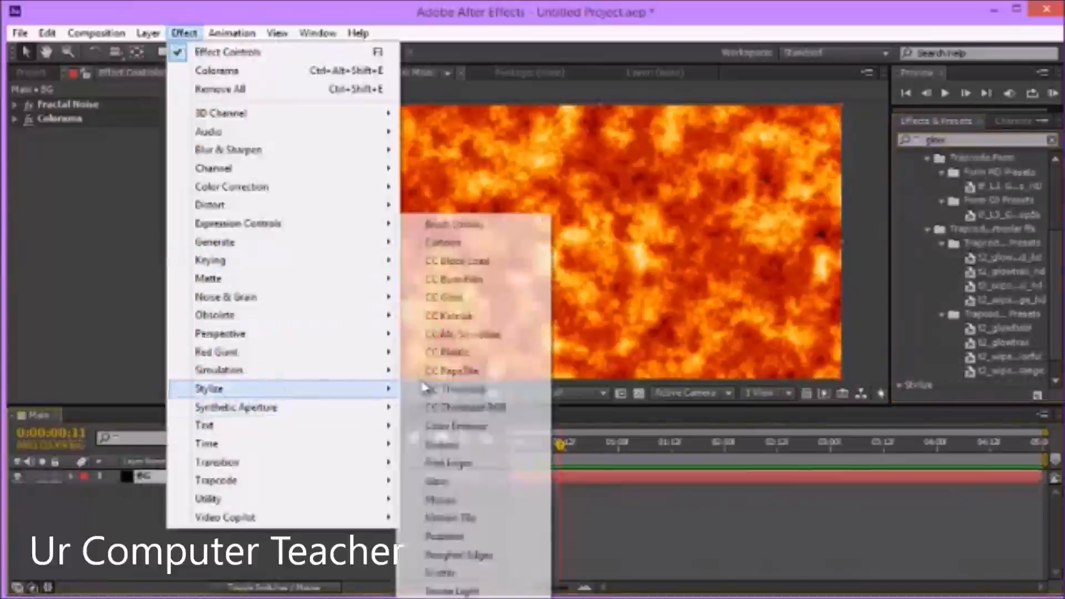
pyautogui.click(443, 482)
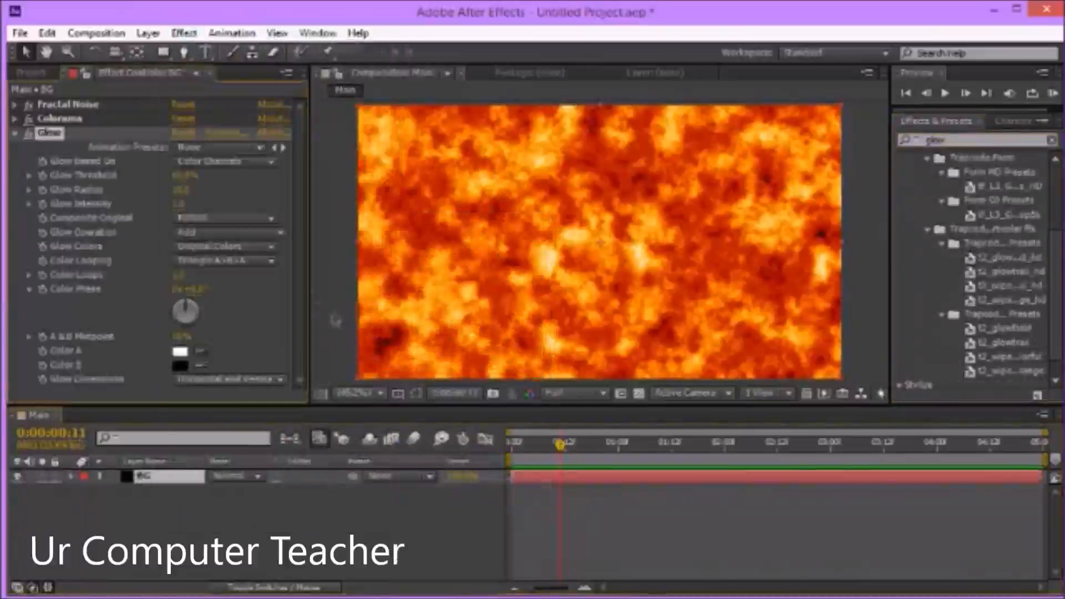
# Set the Glow Threshold on the BG layer to 90%.
pyautogui.click(184, 176)
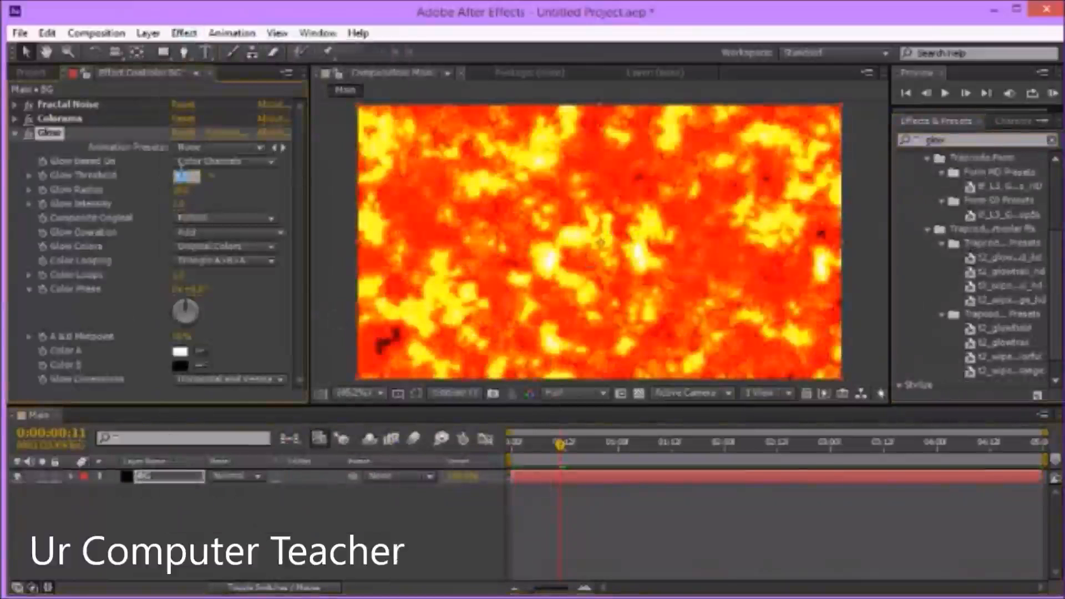
pyautogui.write('90')
pyautogui.press('Return')
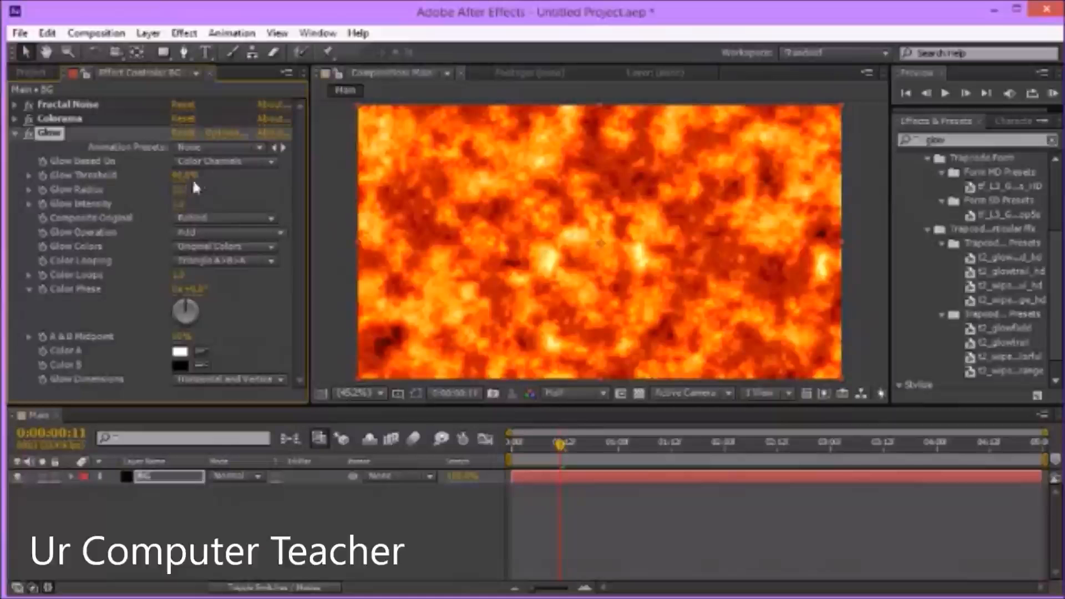
# Increase the Glow Radius and preview the glowing fire animation, leaving the Glow settings collapsed.
pyautogui.moveTo(293, 189); pyautogui.dragTo(293, 189)
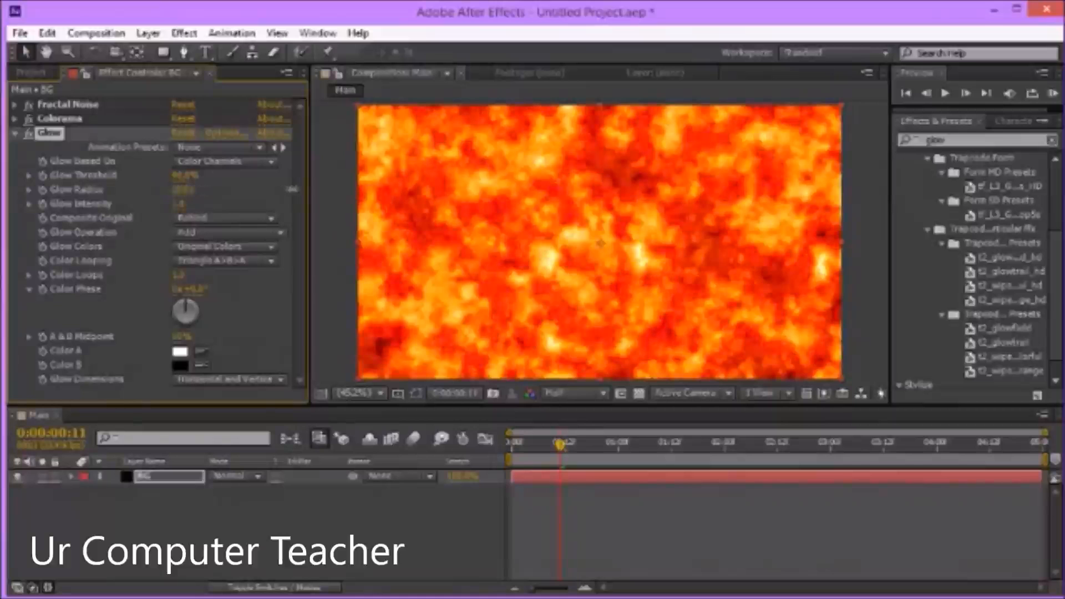
pyautogui.press('space')
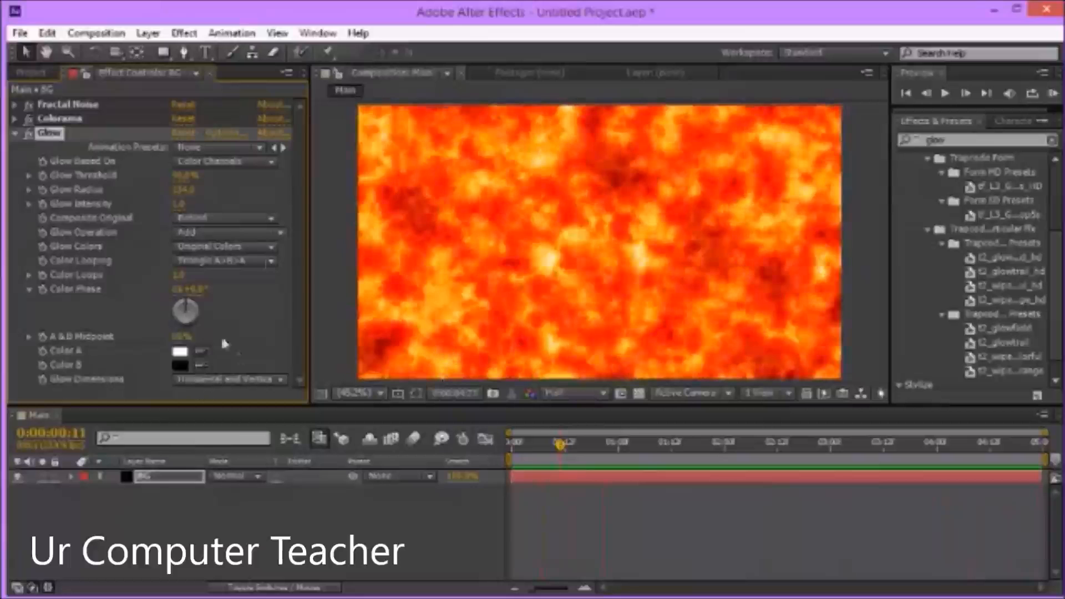
pyautogui.click(15, 133)
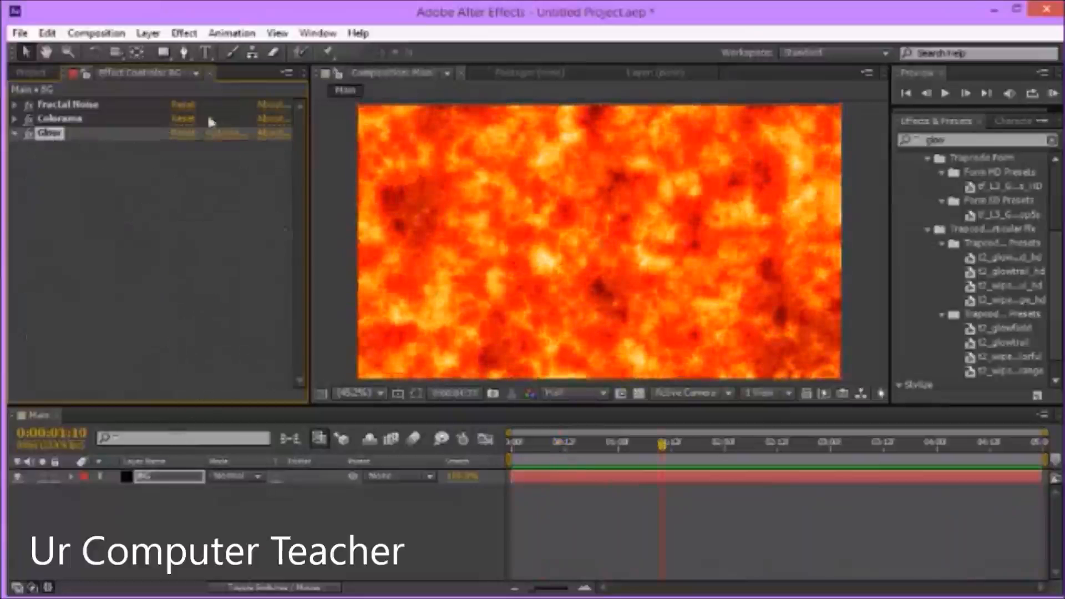
# Move Fractal Noise below Colorama and Glow in the BG layer's effect order.
pyautogui.click(77, 120)
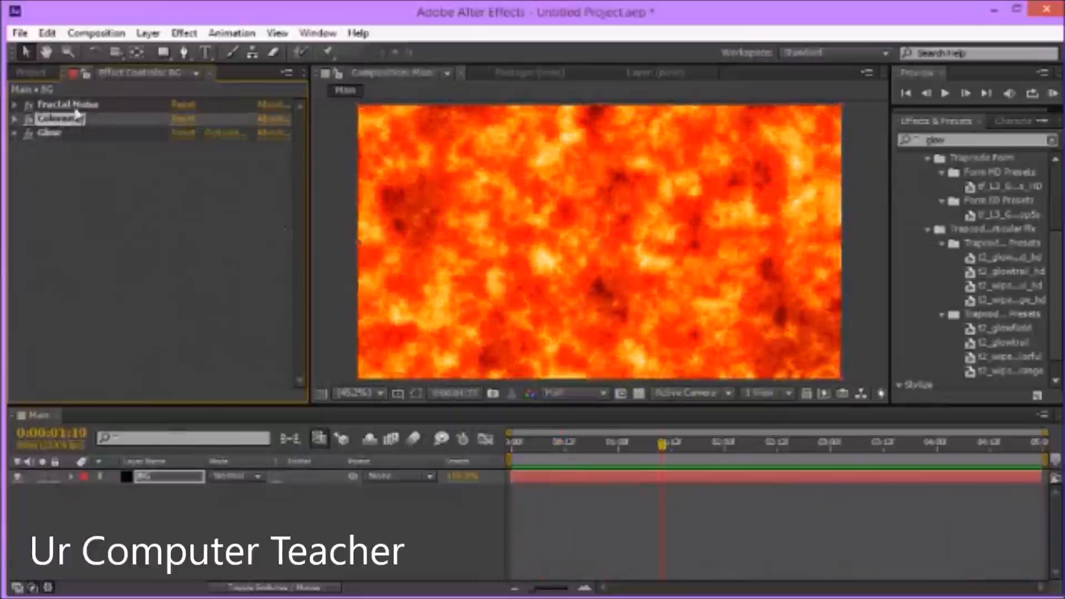
pyautogui.click(76, 109)
pyautogui.moveTo(76, 137); pyautogui.dragTo(71, 165)
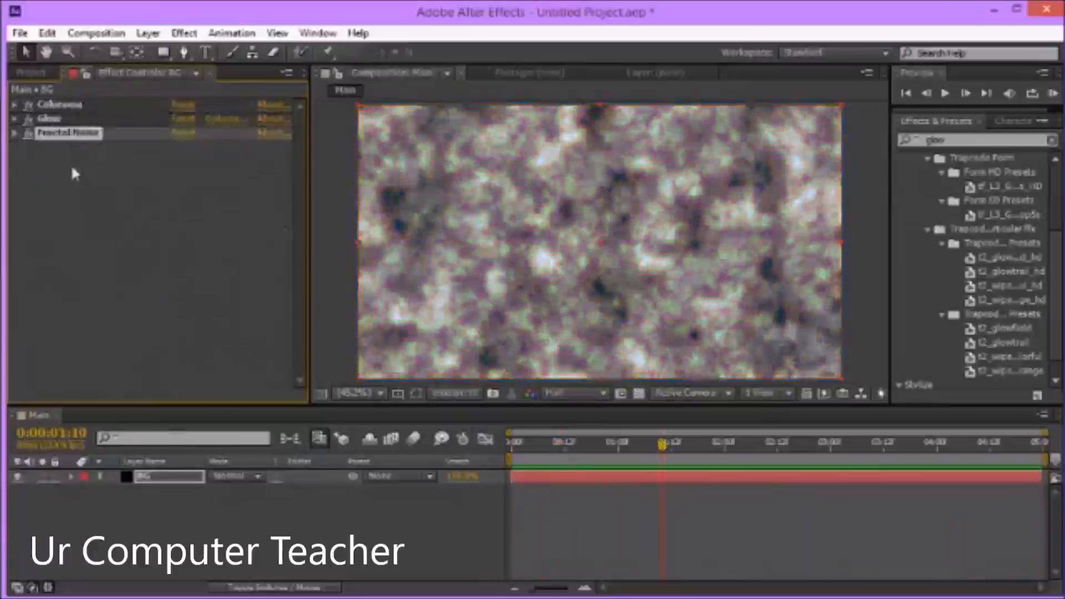
# Reorder the BG effects to Fractal Noise, Glow, Colorama, and return Glow to the end of the stack.
pyautogui.moveTo(49, 119); pyautogui.dragTo(61, 145)
pyautogui.moveTo(60, 109); pyautogui.dragTo(58, 164)
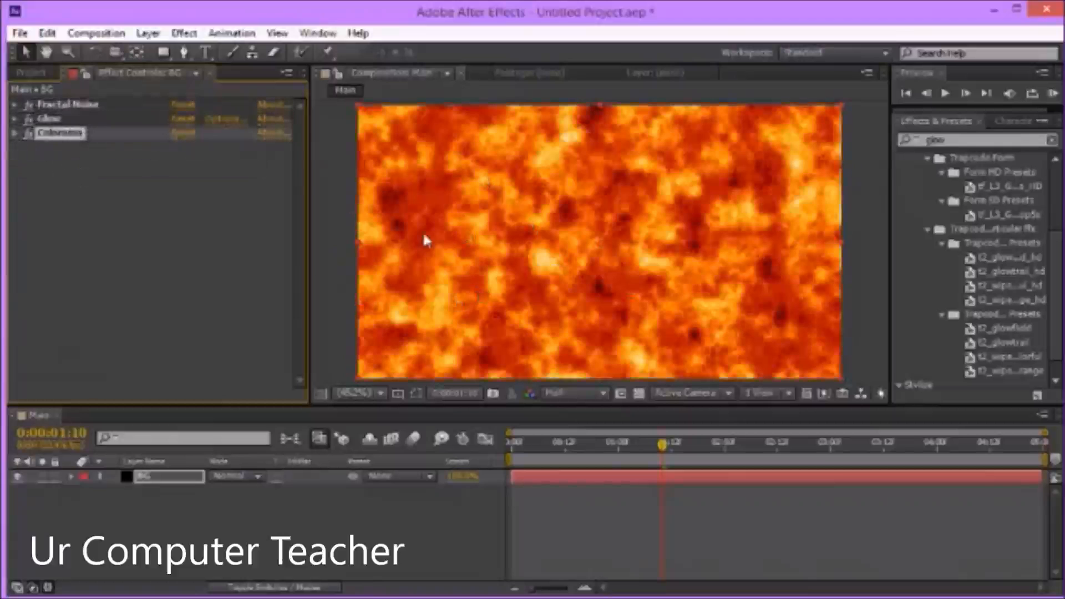
pyautogui.moveTo(58, 126); pyautogui.dragTo(64, 152)
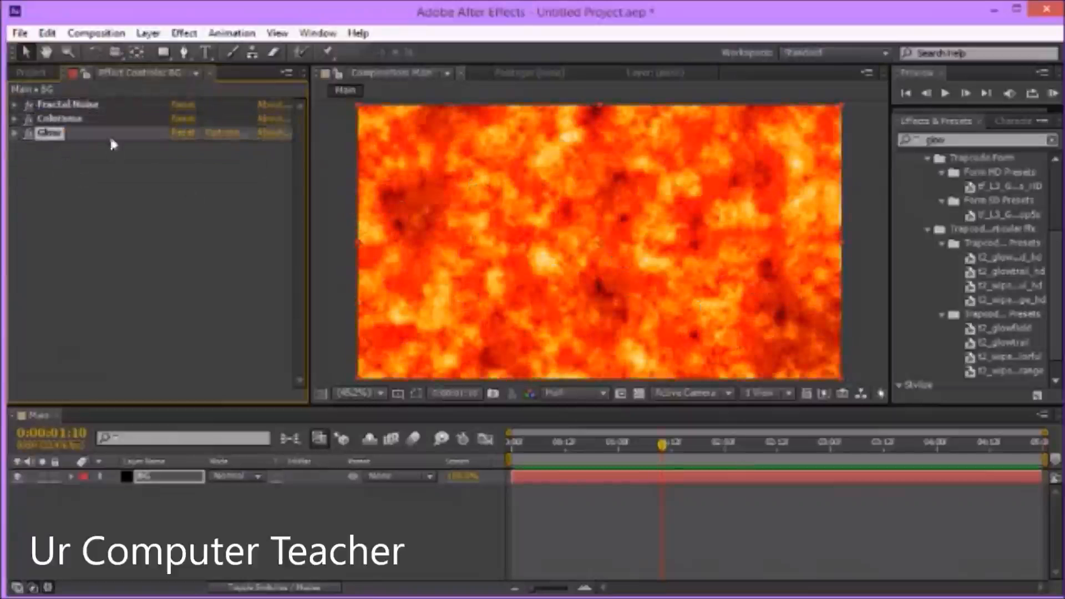
# Expand the Glow effect and view its options file dialog, closing it without loading anything and collapsing Glow again.
pyautogui.click(14, 137)
pyautogui.click(15, 136)
pyautogui.click(14, 137)
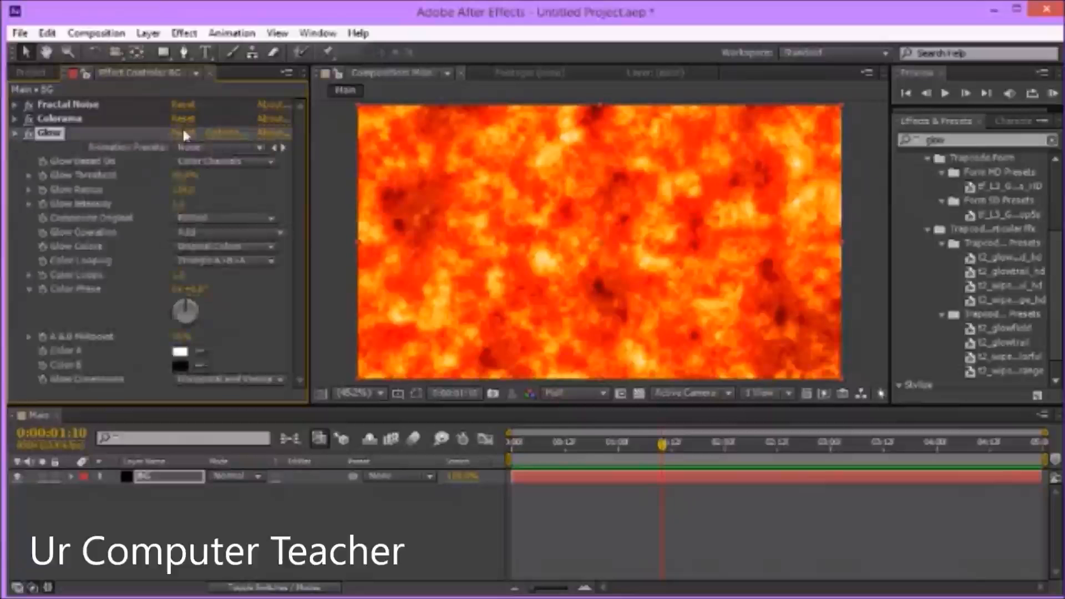
pyautogui.click(221, 134)
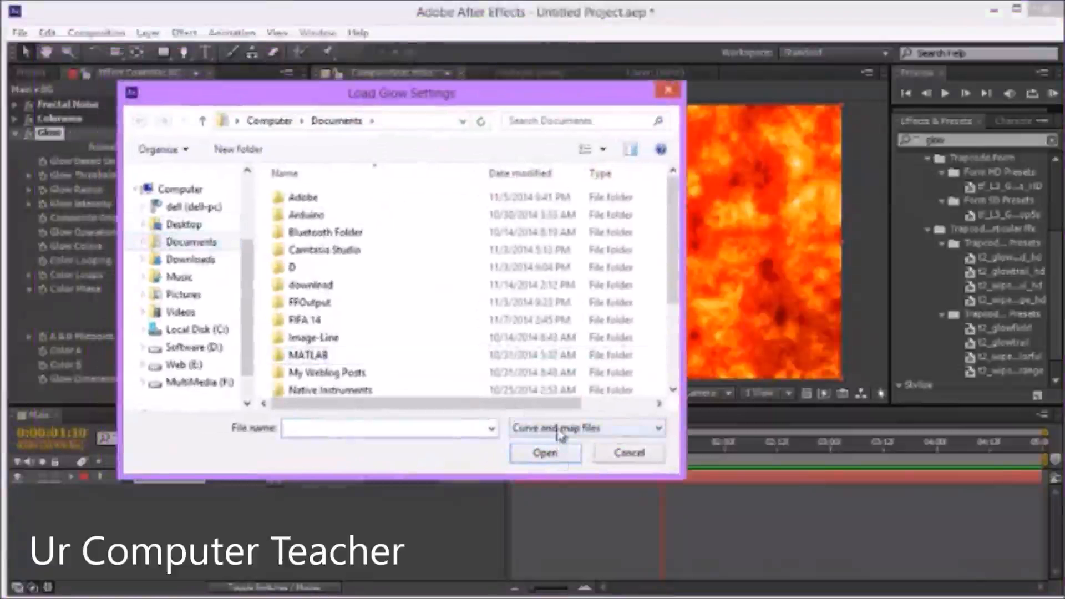
pyautogui.click(626, 454)
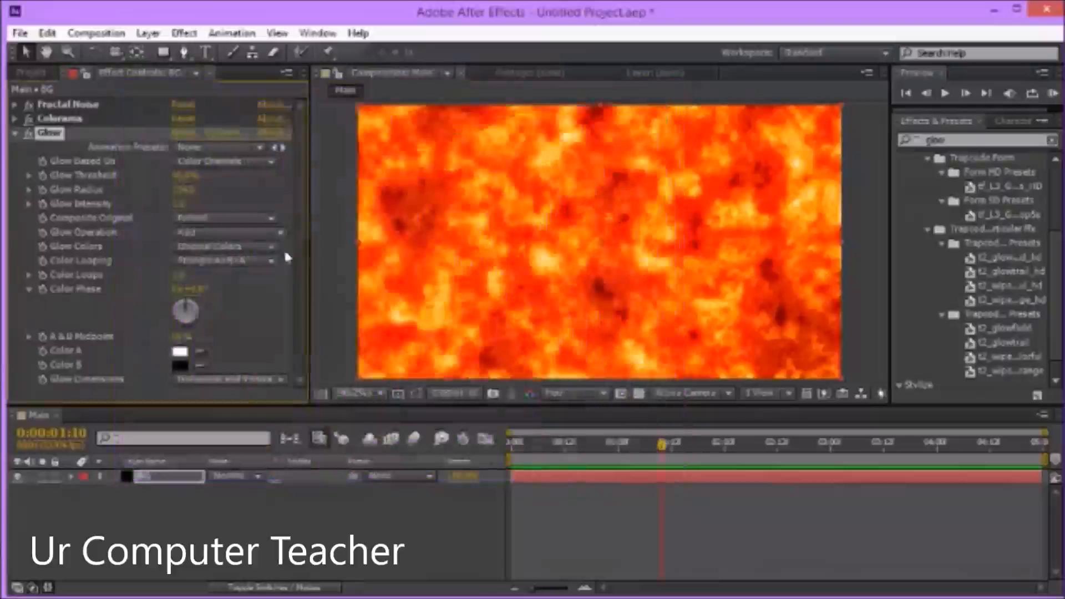
pyautogui.click(15, 134)
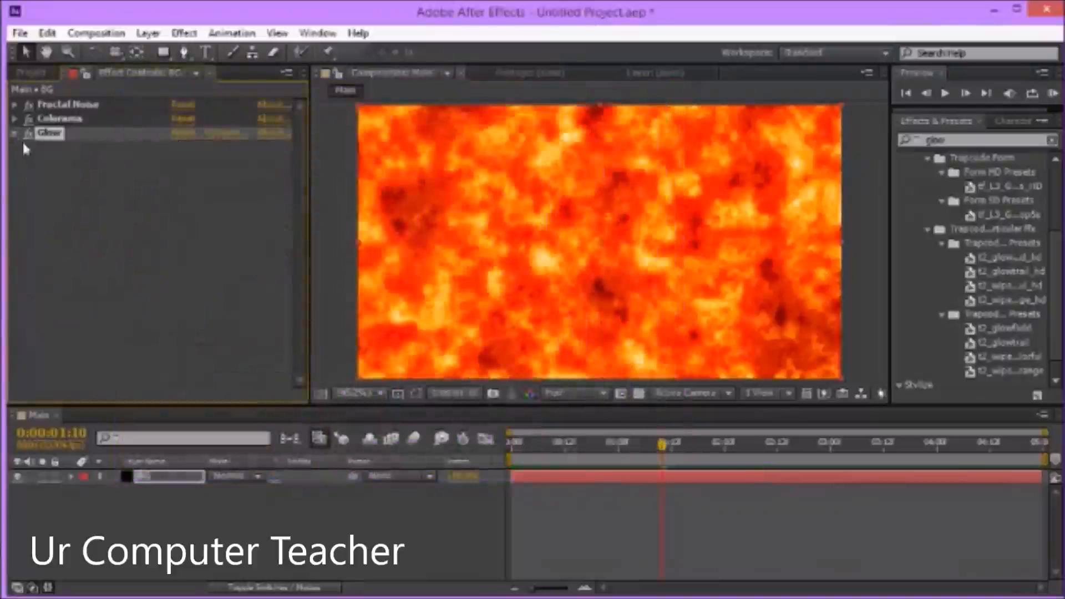
# Select the Glow effect on the BG layer and delete it.
pyautogui.click(83, 163)
pyautogui.hotkey('ctrl', 'a')
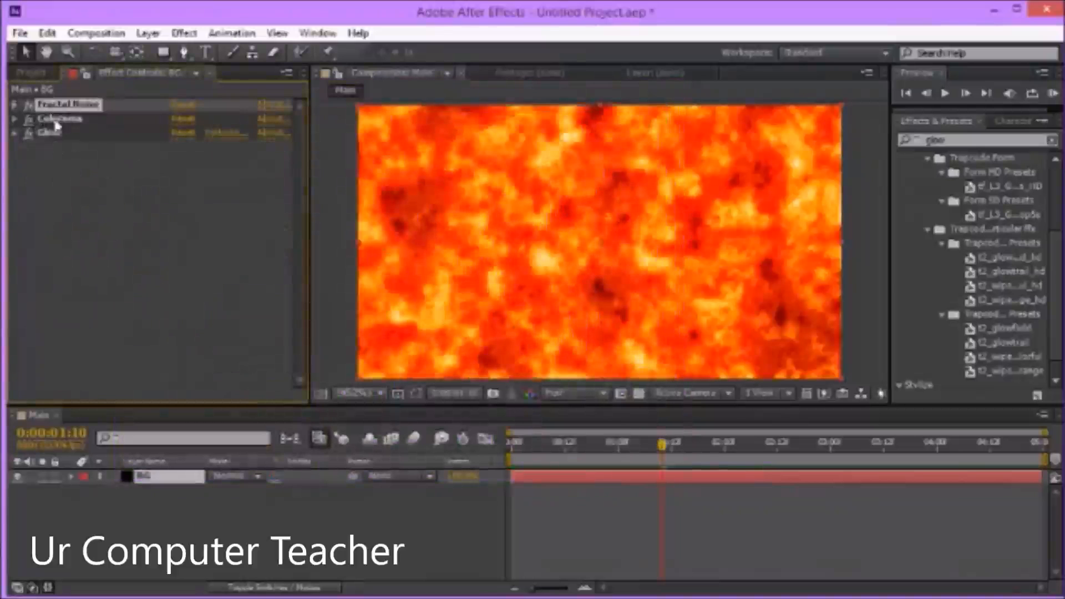
pyautogui.click(78, 169)
pyautogui.rightClick(52, 136)
pyautogui.click(45, 136)
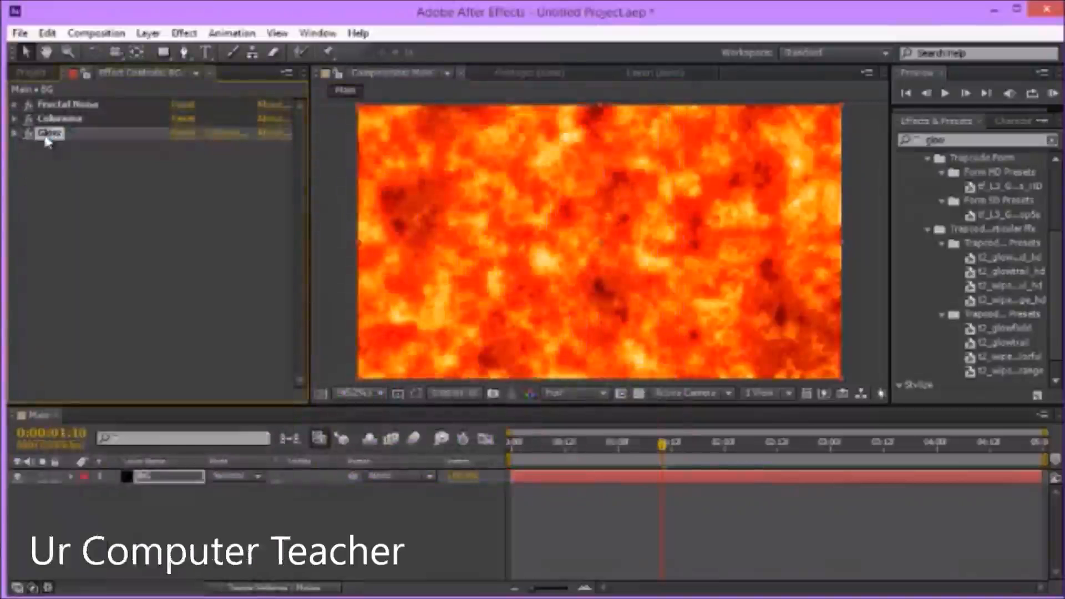
pyautogui.press('Delete')
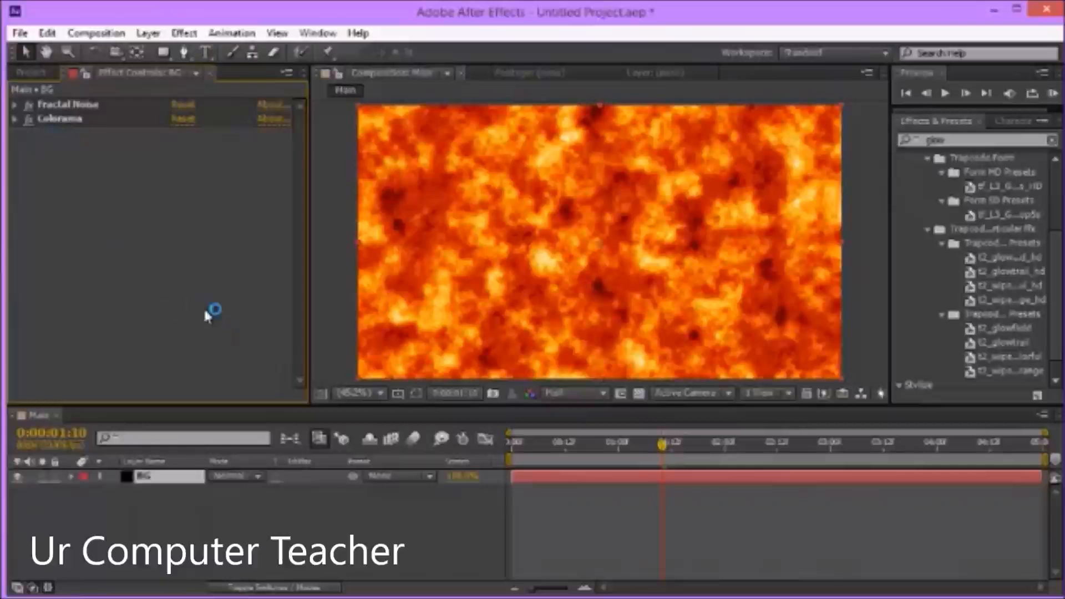
# Show the layer switches in the timeline and turn off all effects on the BG layer.
pyautogui.click(188, 478)
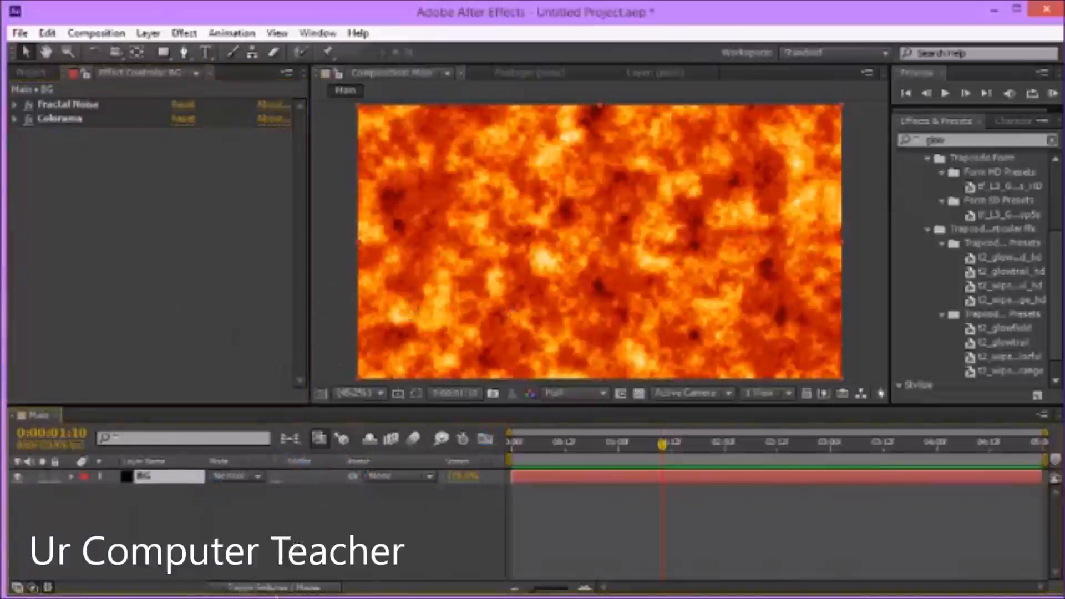
pyautogui.click(264, 590)
pyautogui.click(254, 476)
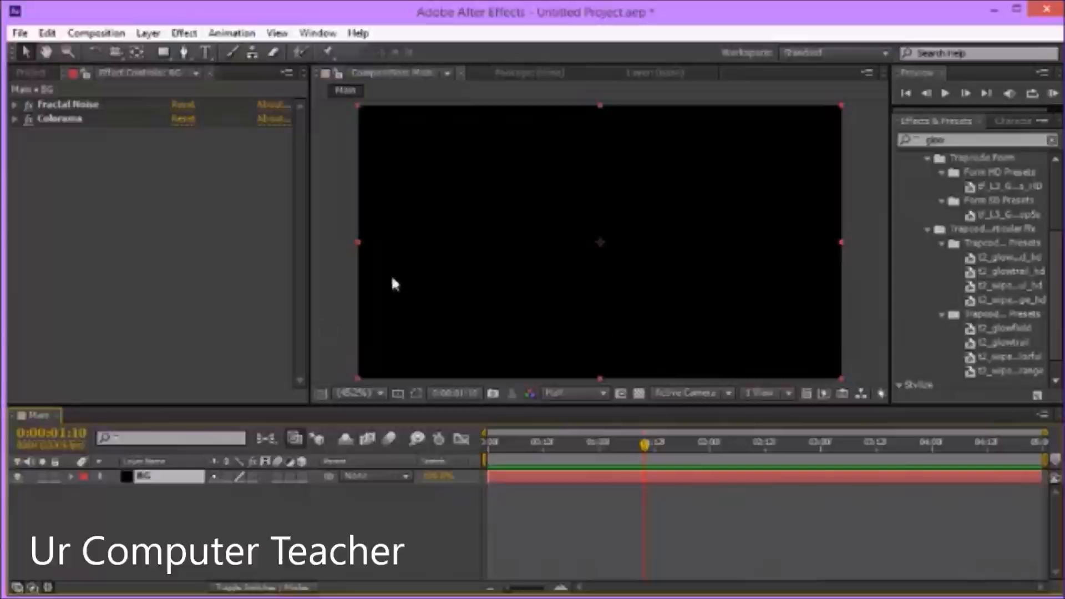